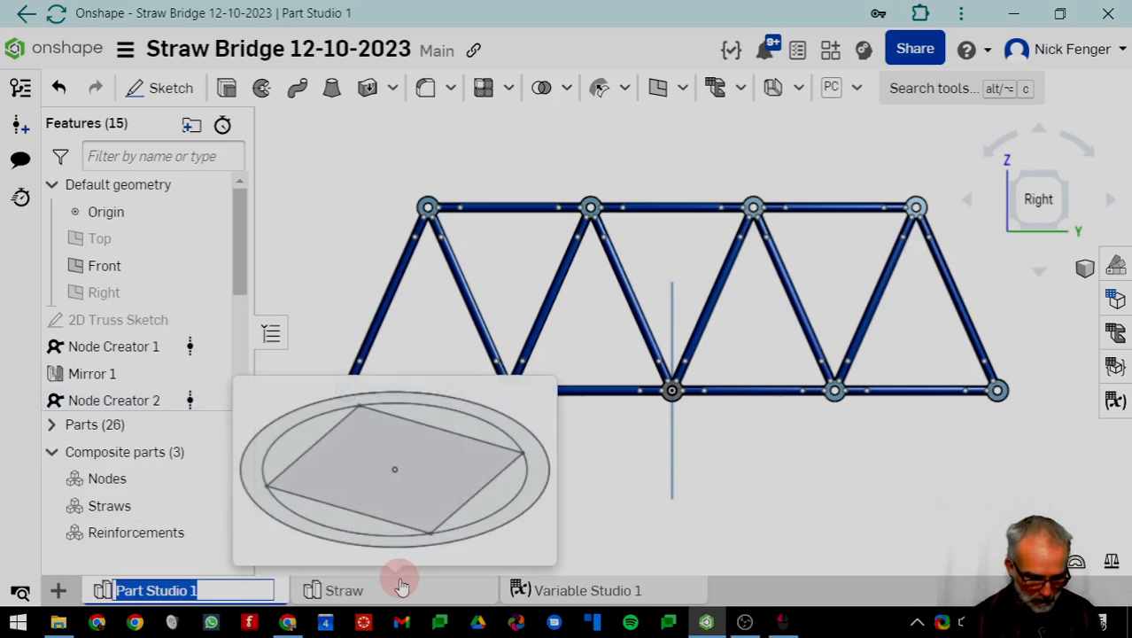
Rename the part studio as Bridge Side Part Studio
text(Bridge Side)
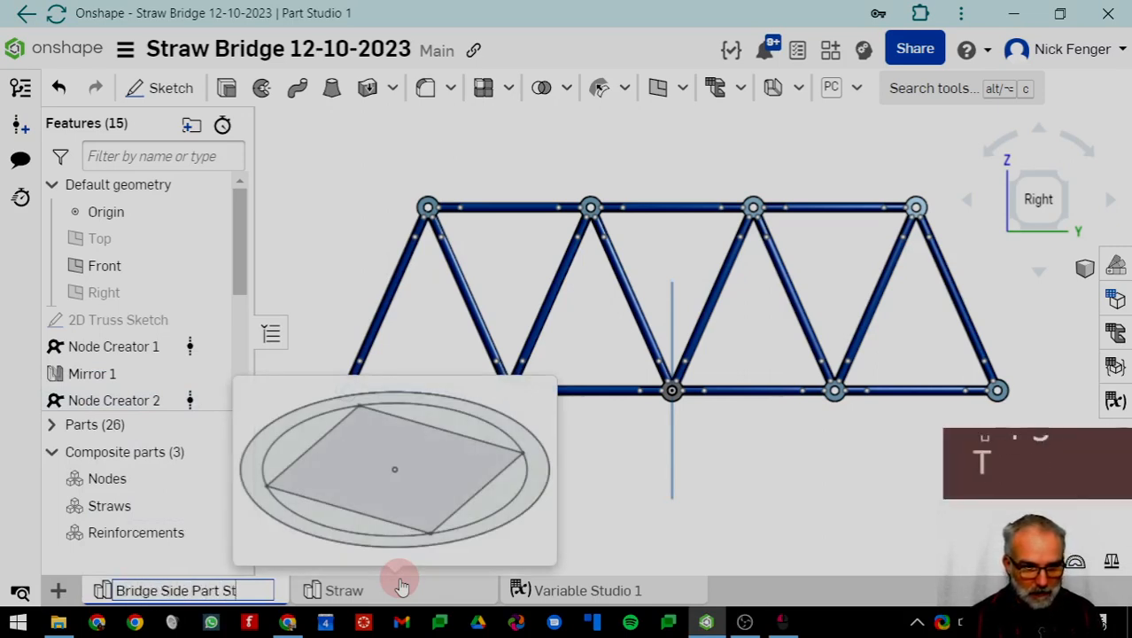
key(Return)
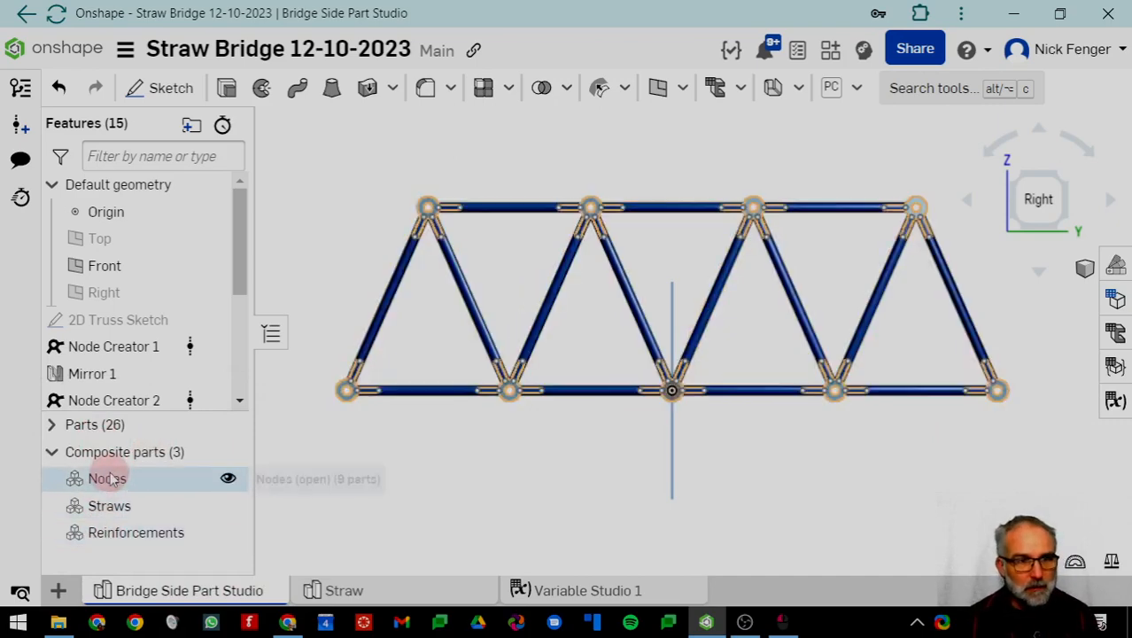
Create a new assembly in the document and name it Bridge Side
click(58, 592)
click(120, 443)
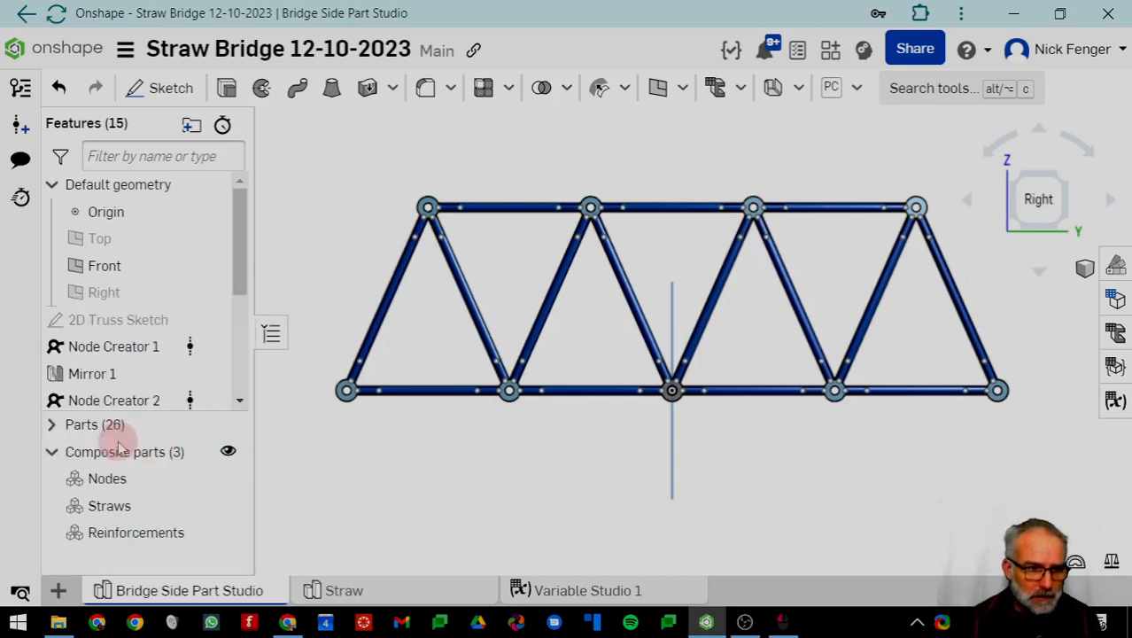
right_click(388, 600)
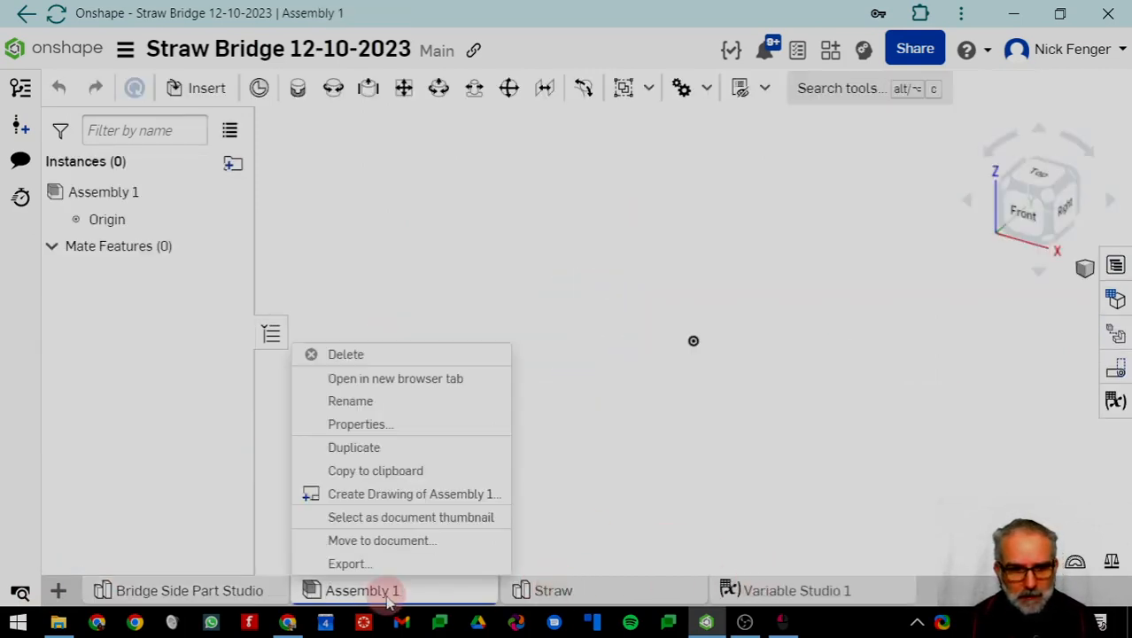
click(381, 405)
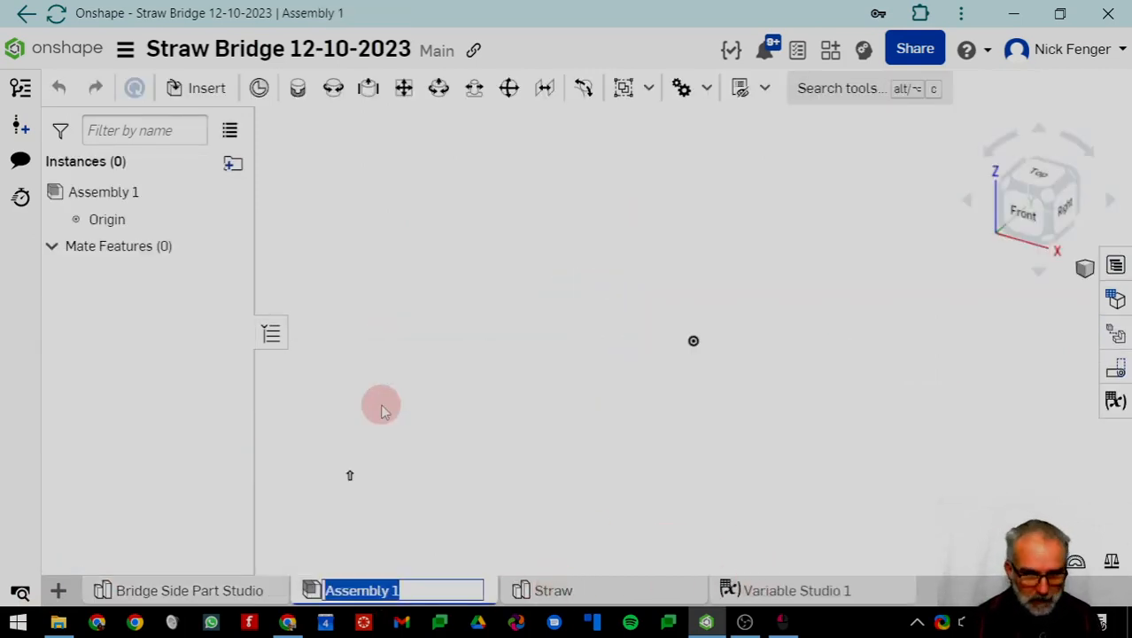
text(BR)
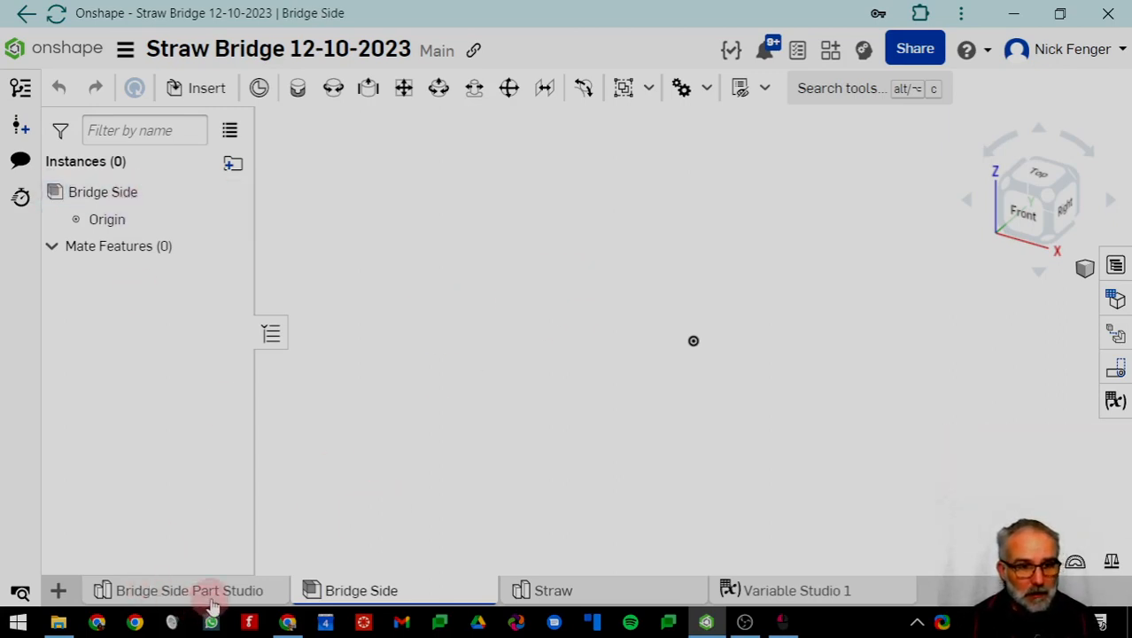
Insert all composite parts of Bridge Side Part Studio (Nodes, Reinforcements and Straws) together into the assembly, placed near the origin
mouse_move(218, 594)
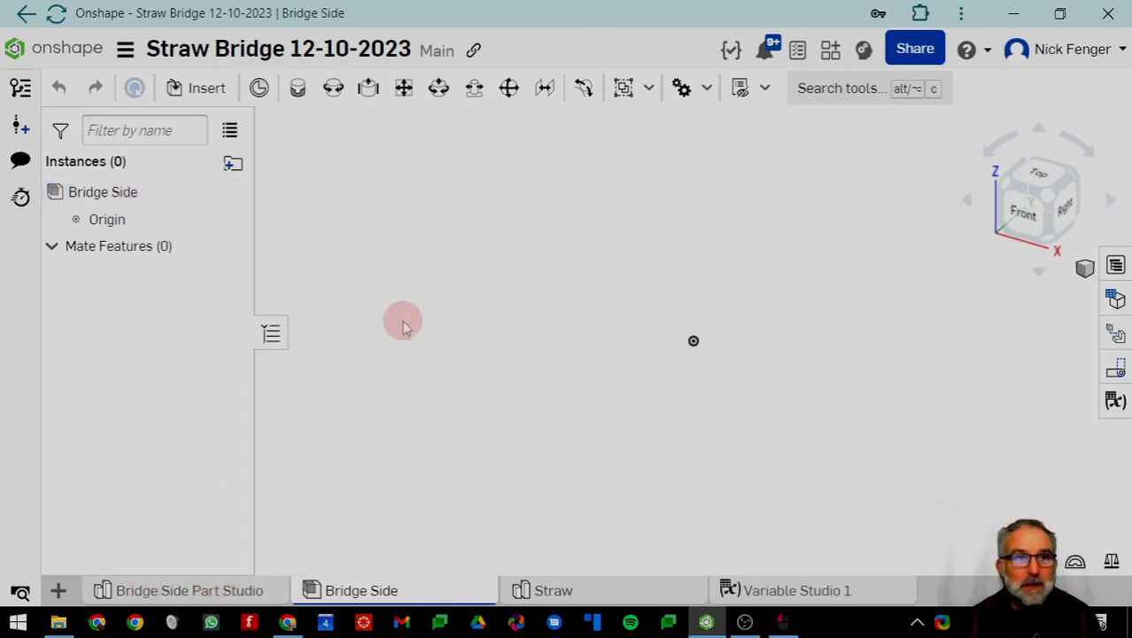
click(197, 88)
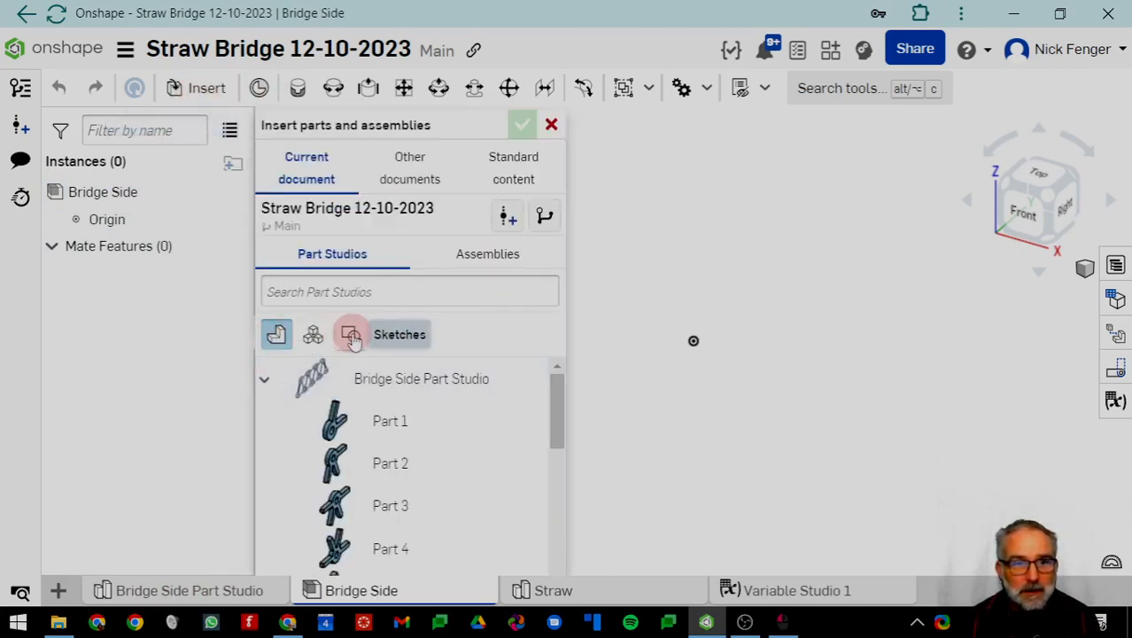
click(277, 334)
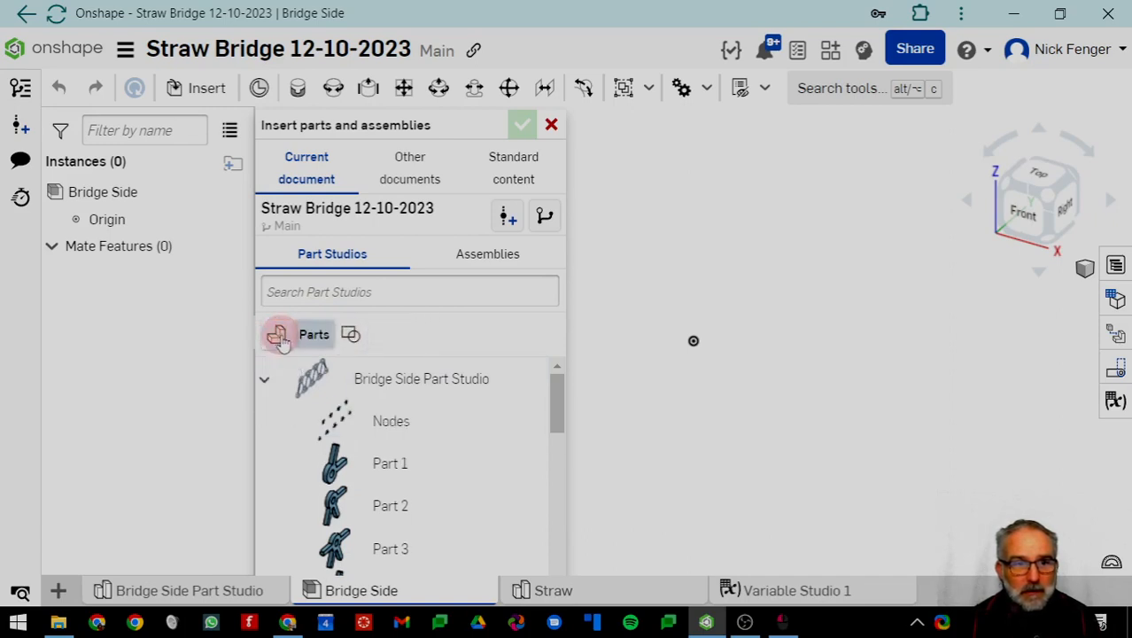
click(312, 334)
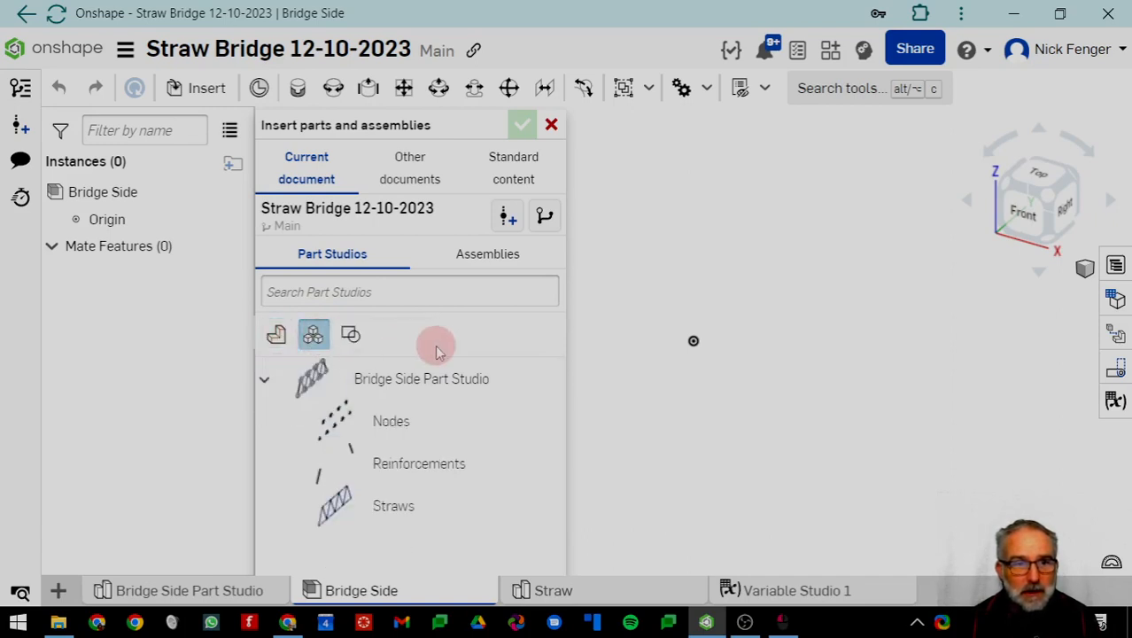
click(313, 334)
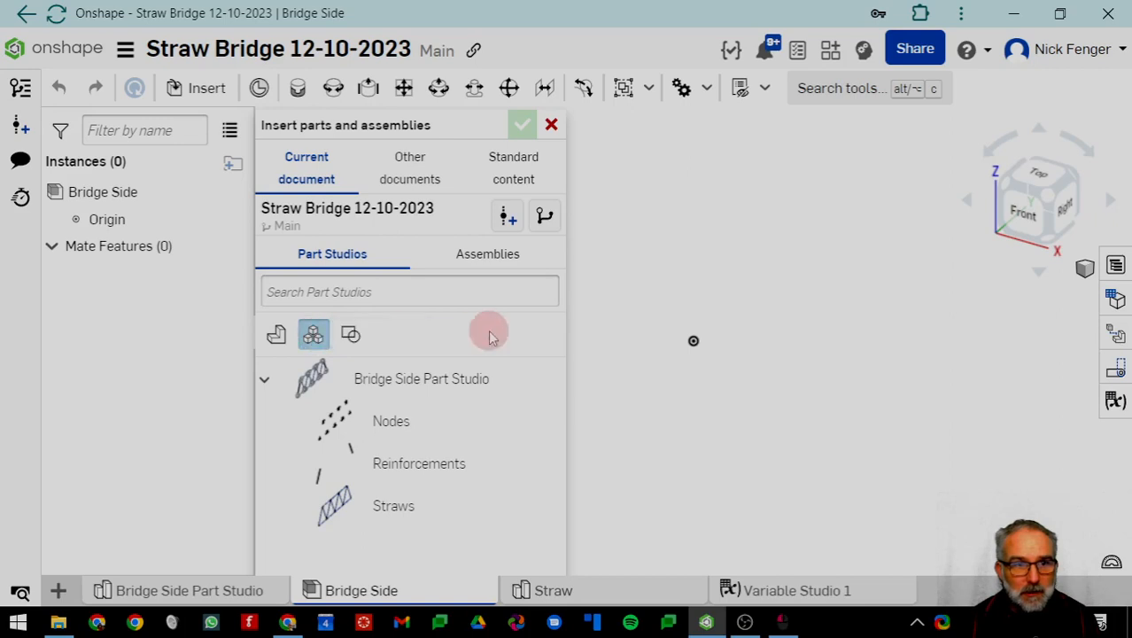
click(404, 382)
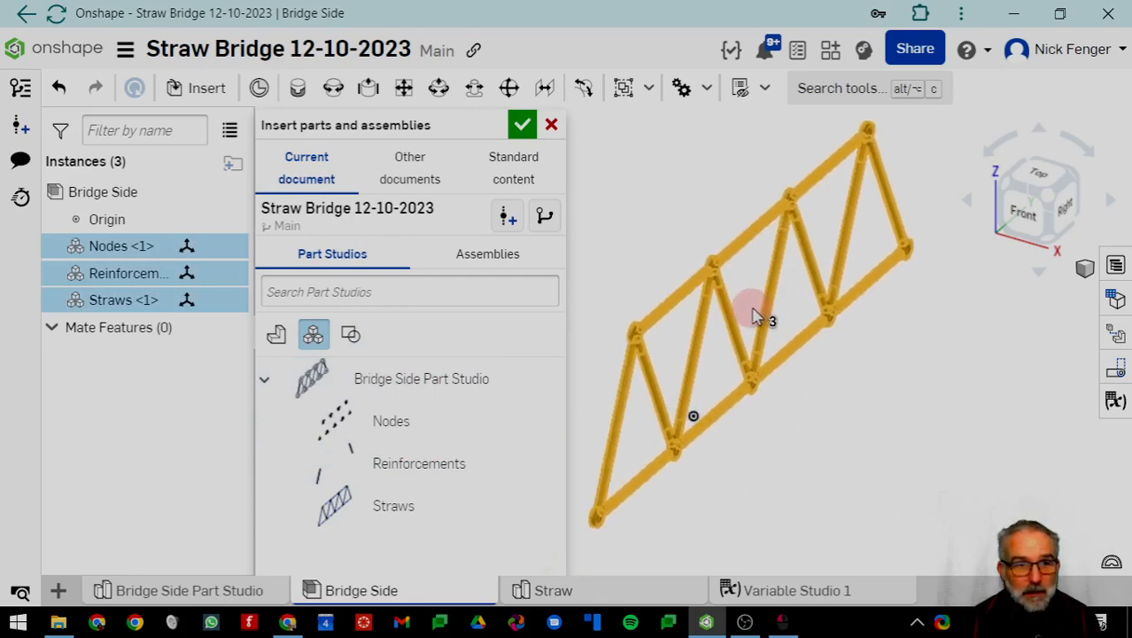
click(264, 383)
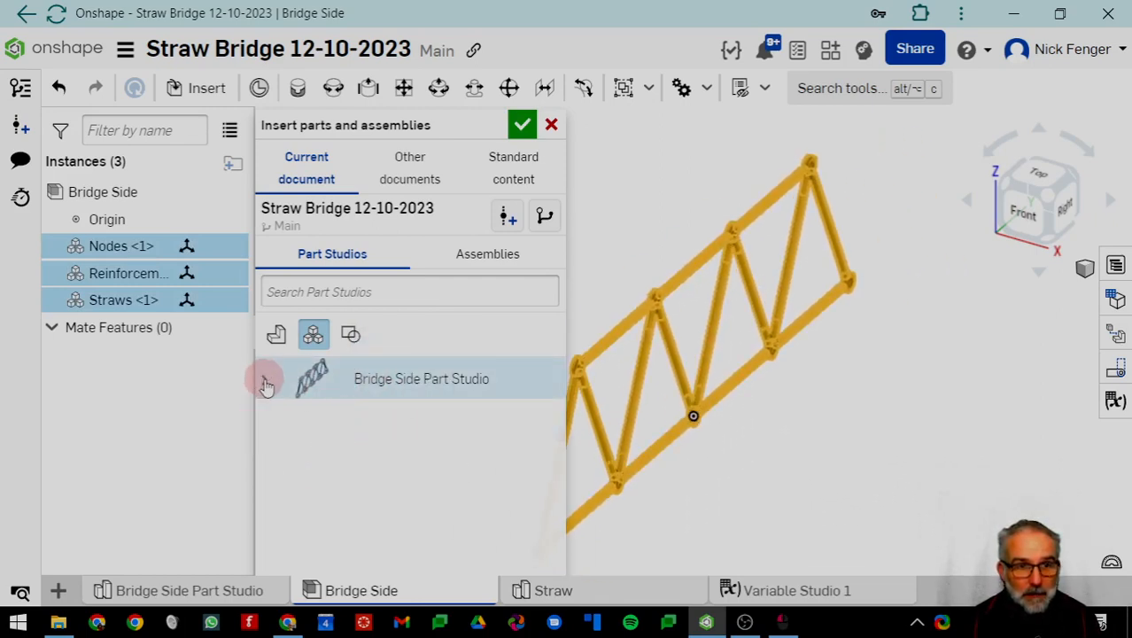
click(364, 381)
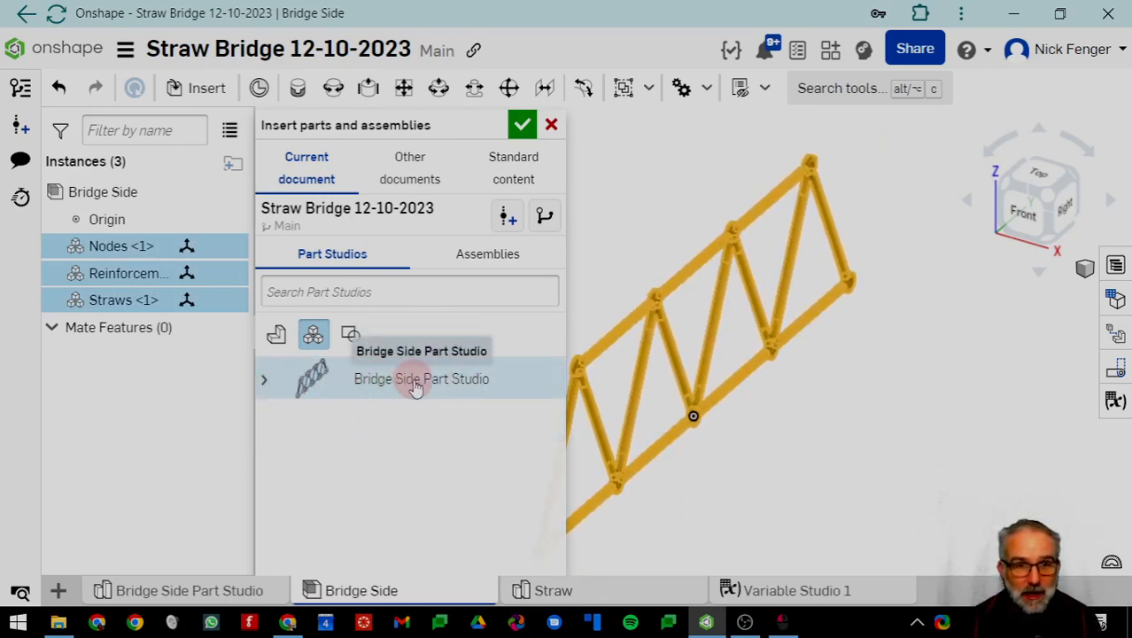
click(263, 379)
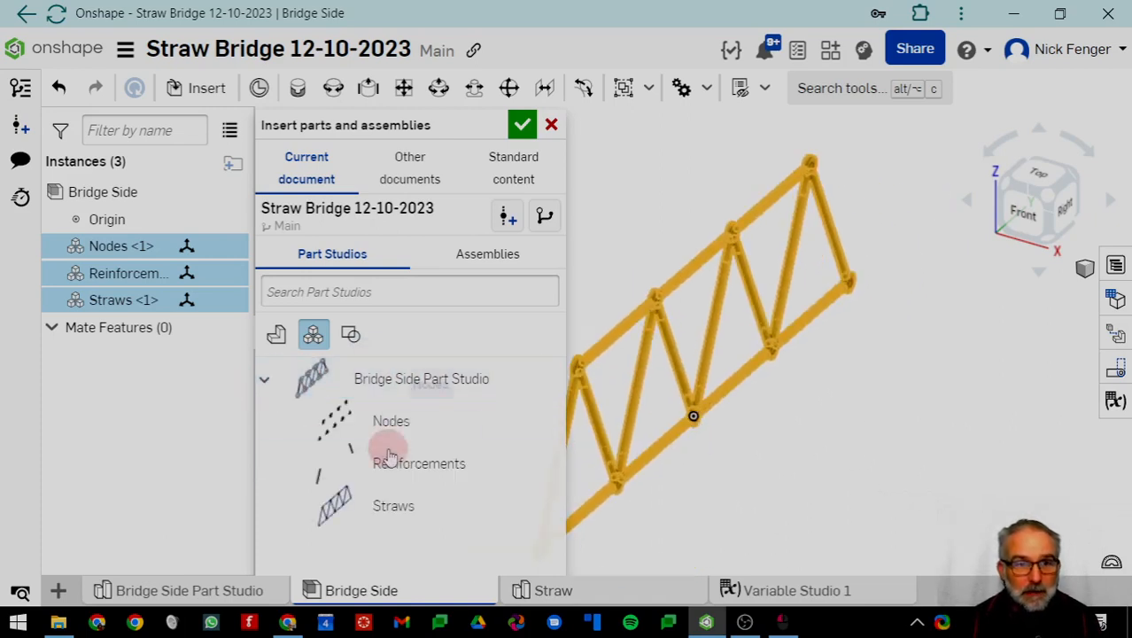
click(263, 379)
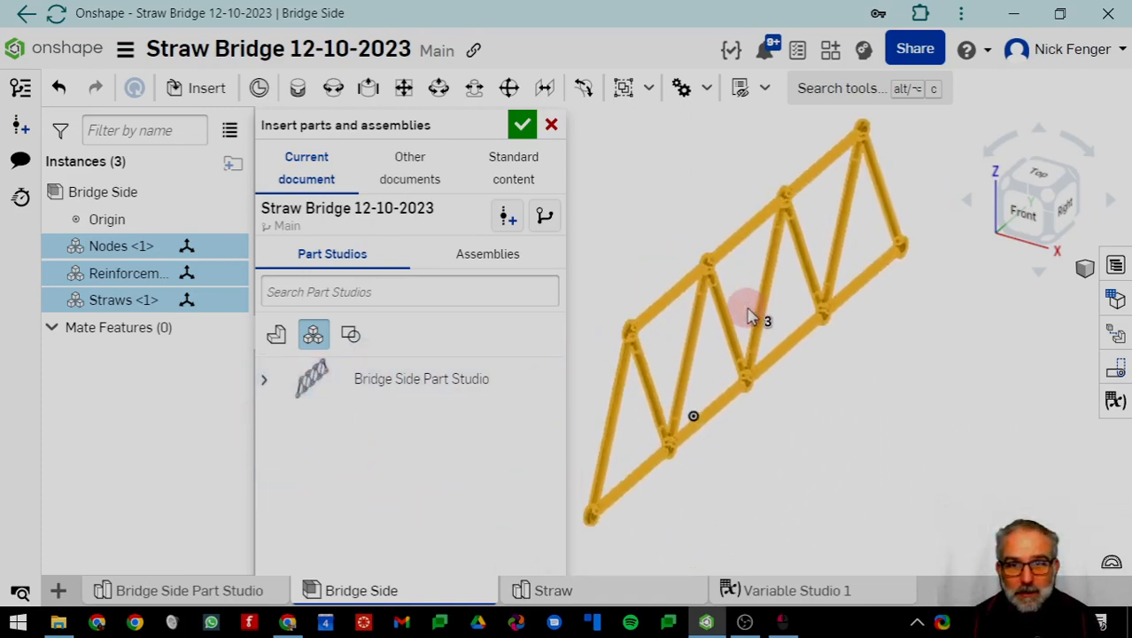
click(747, 319)
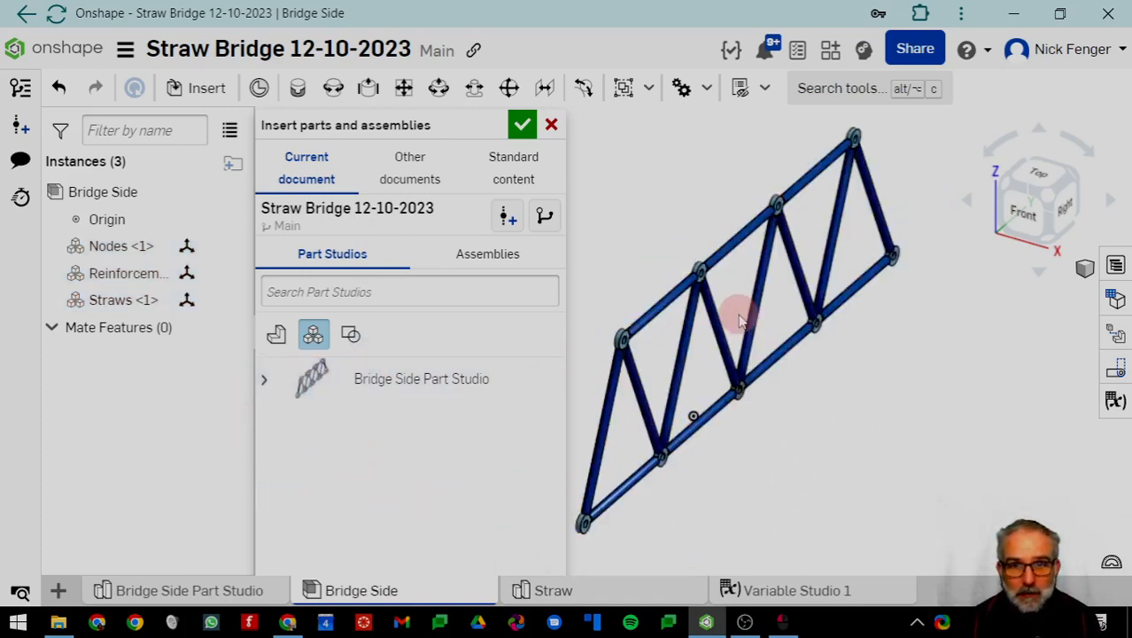
click(522, 126)
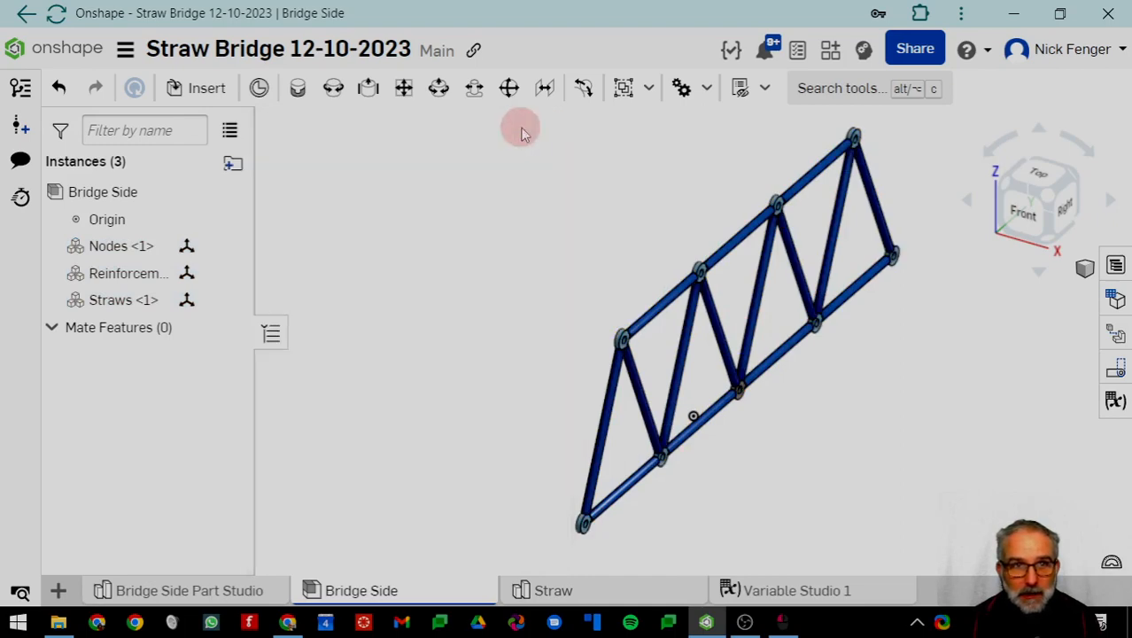
Try moving the Straws instance away from the nodes and reinforcements, and undo the move
click(1068, 215)
scroll(682, 387, down, 2)
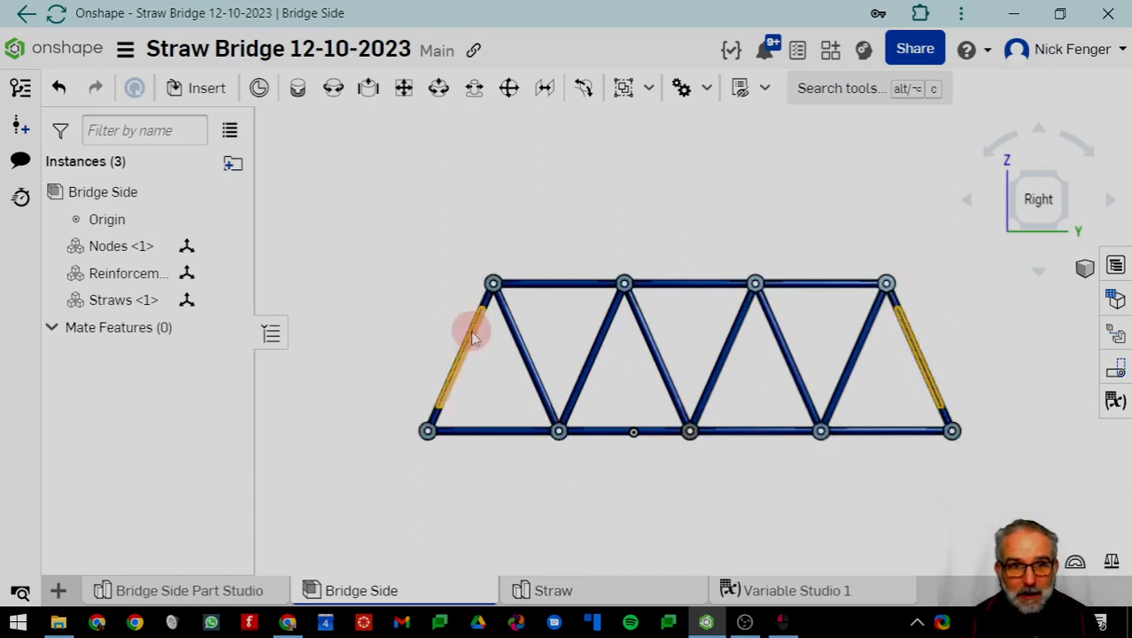
drag(539, 293, 603, 226)
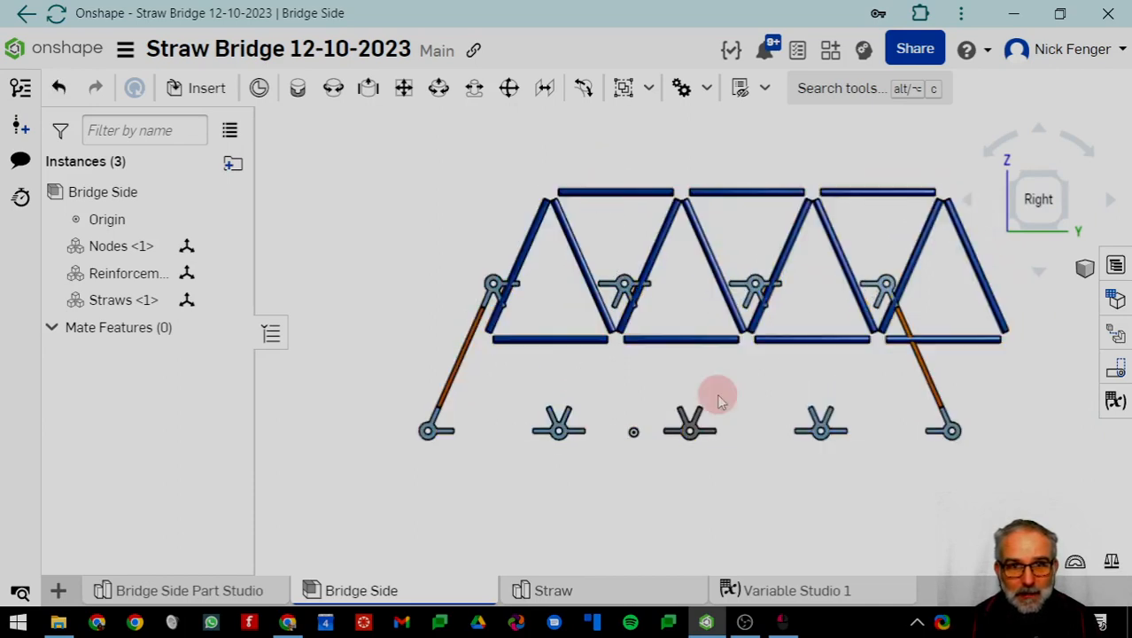
key(ctrl+z)
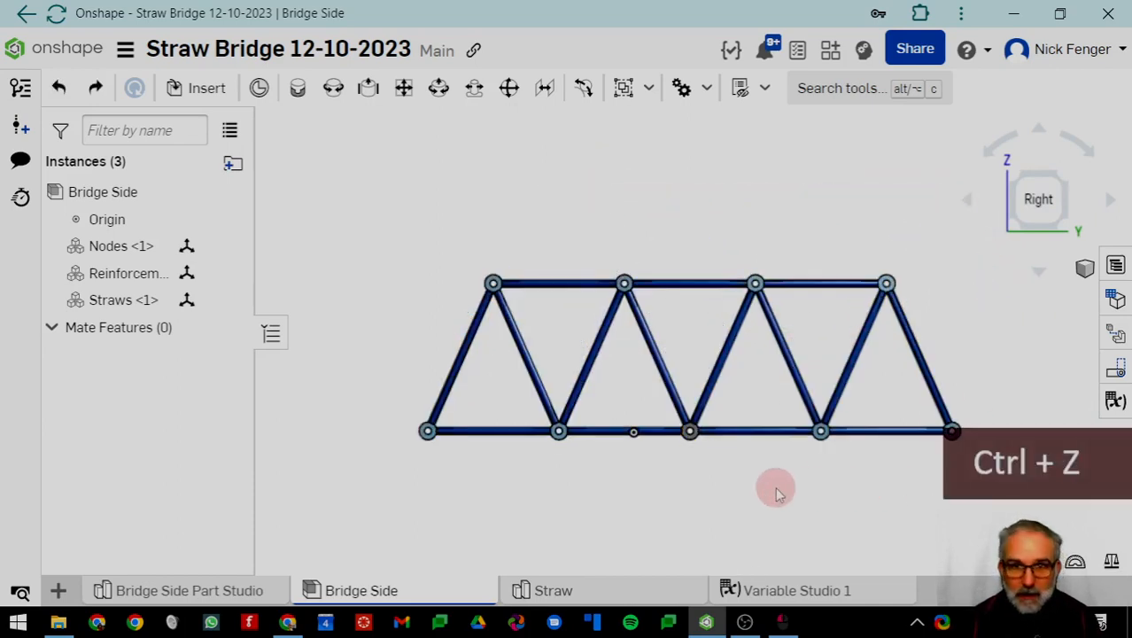
Group the Straws, Nodes and Reinforcements instances to lock their positions relative to one another
middle_drag(719, 387, 656, 360)
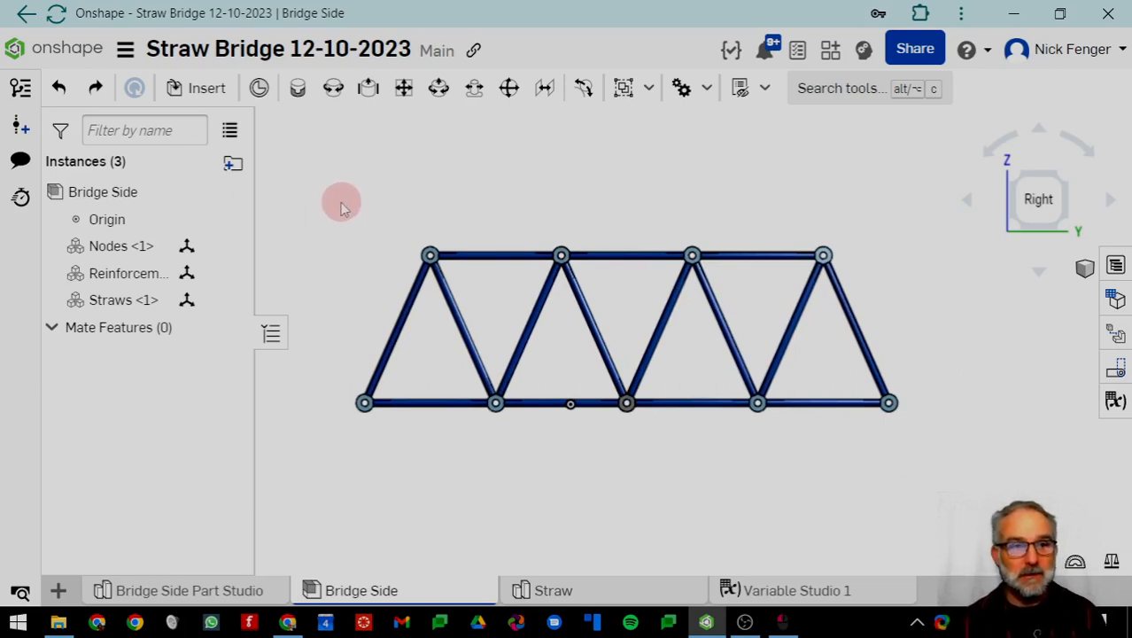
drag(339, 203, 341, 209)
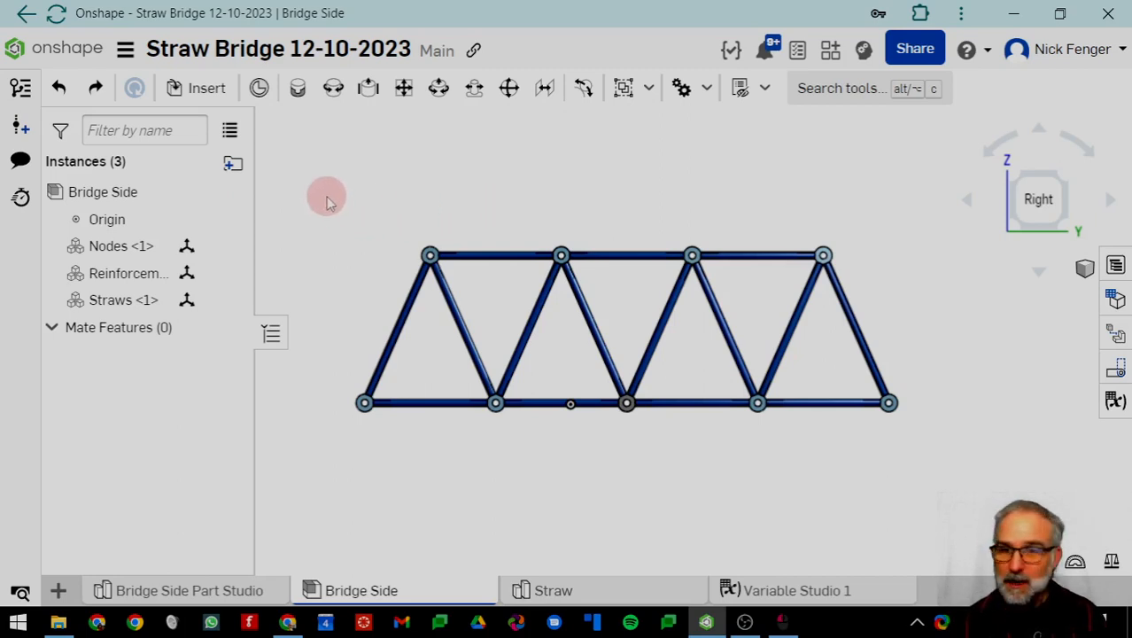
drag(326, 202, 908, 421)
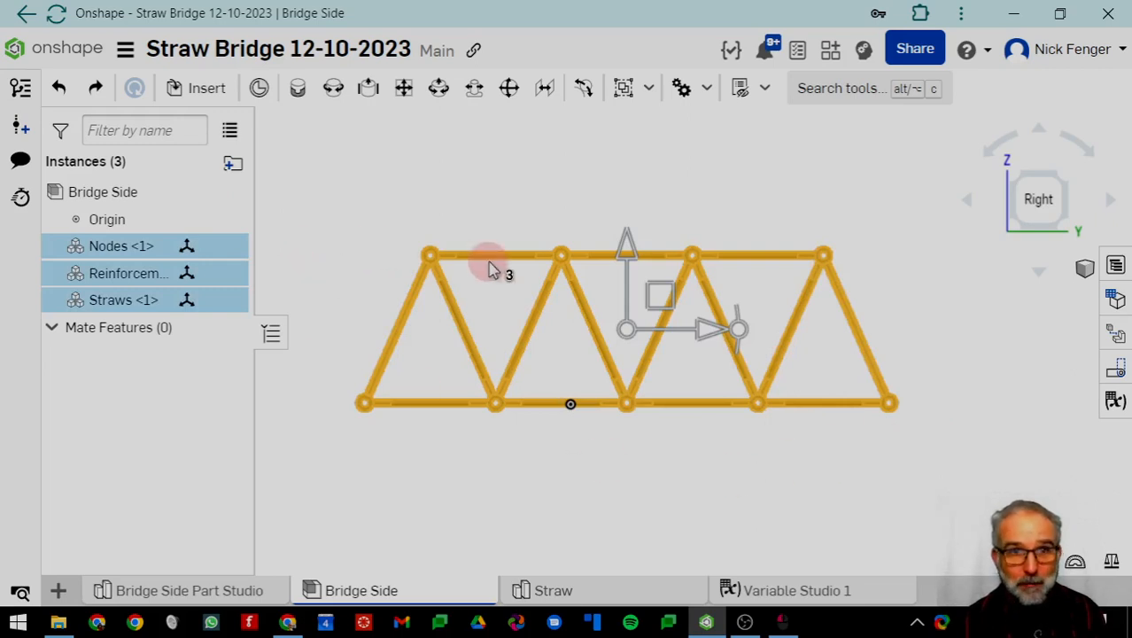
click(843, 89)
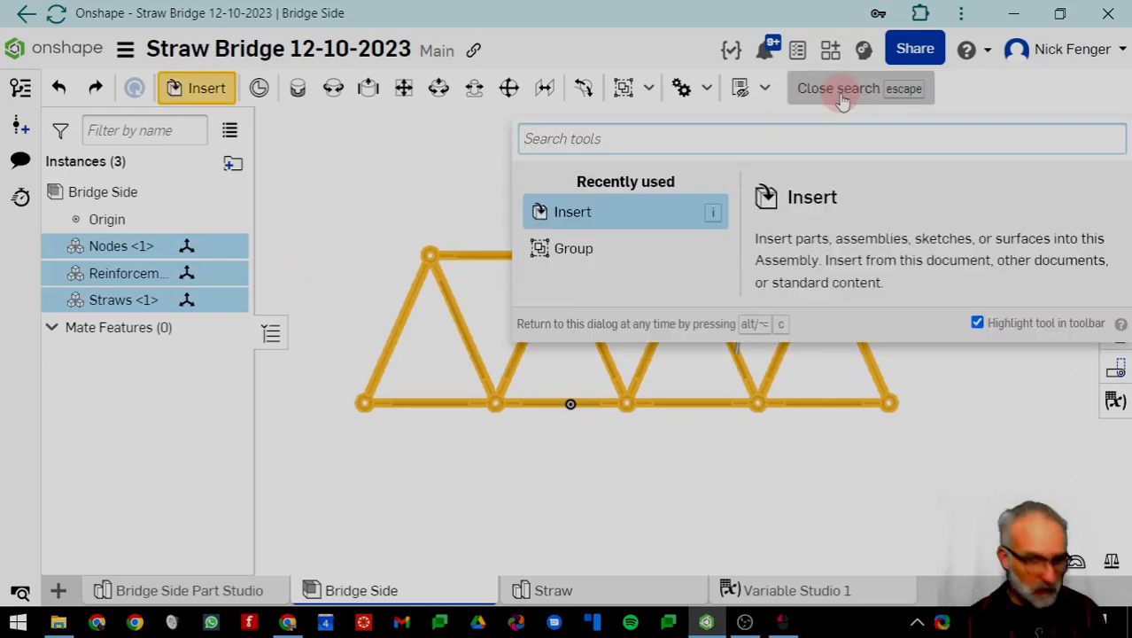
text(gr)
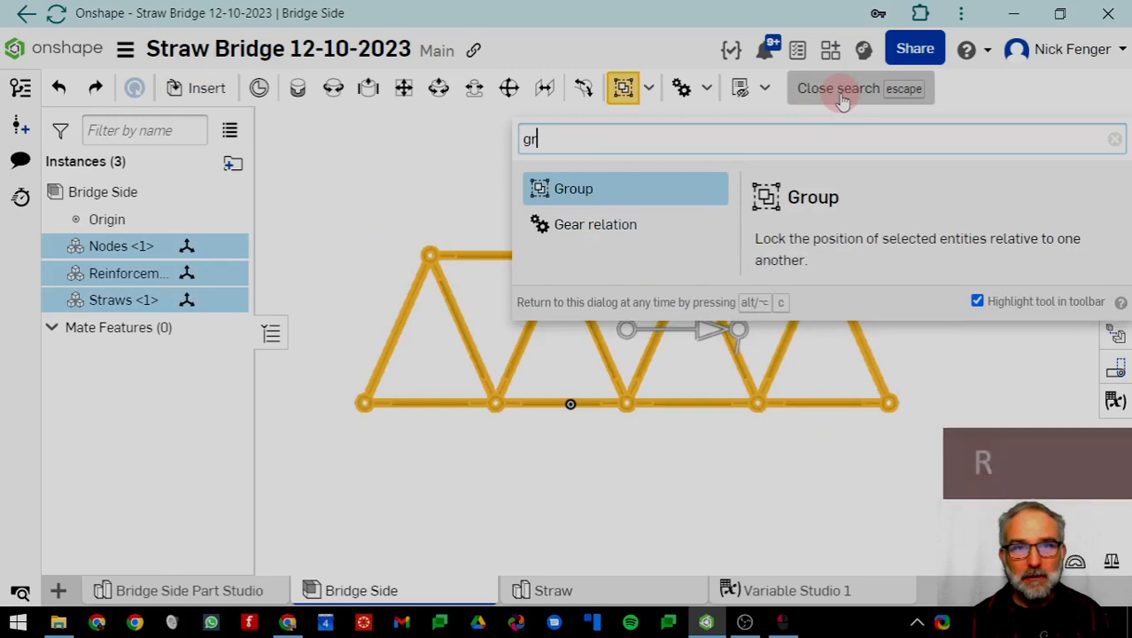
text(ou)
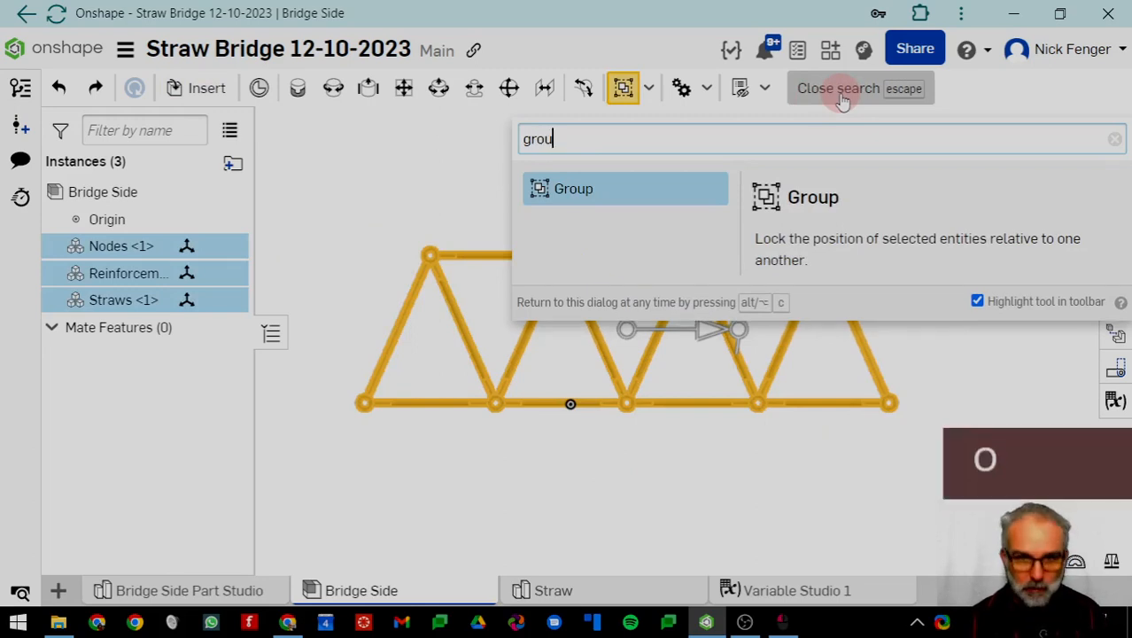
click(575, 193)
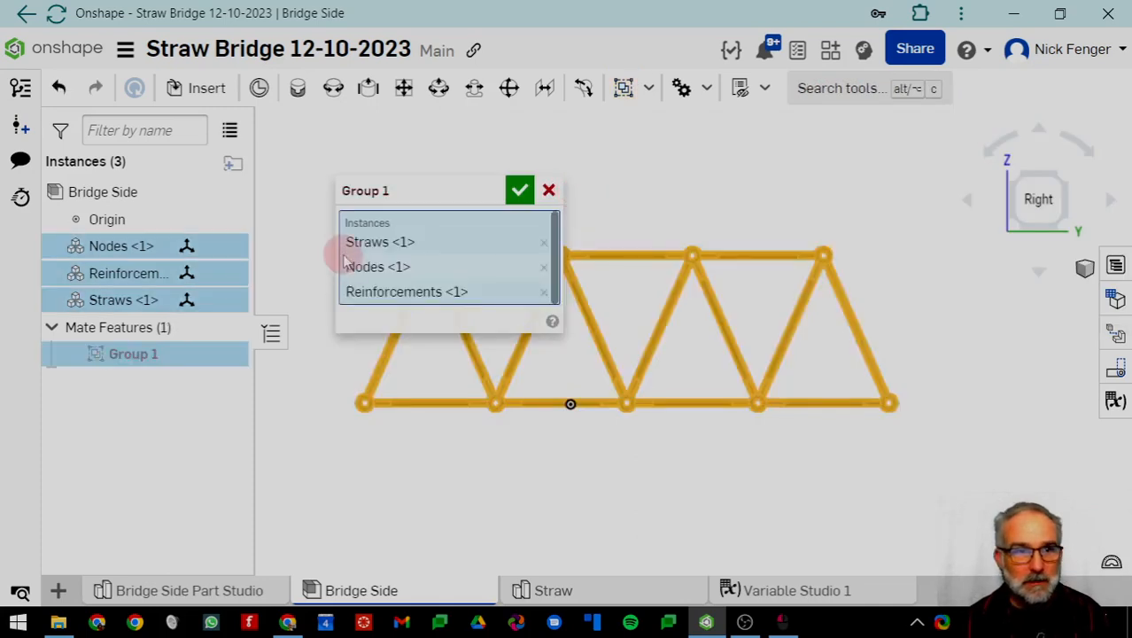
drag(447, 190, 389, 123)
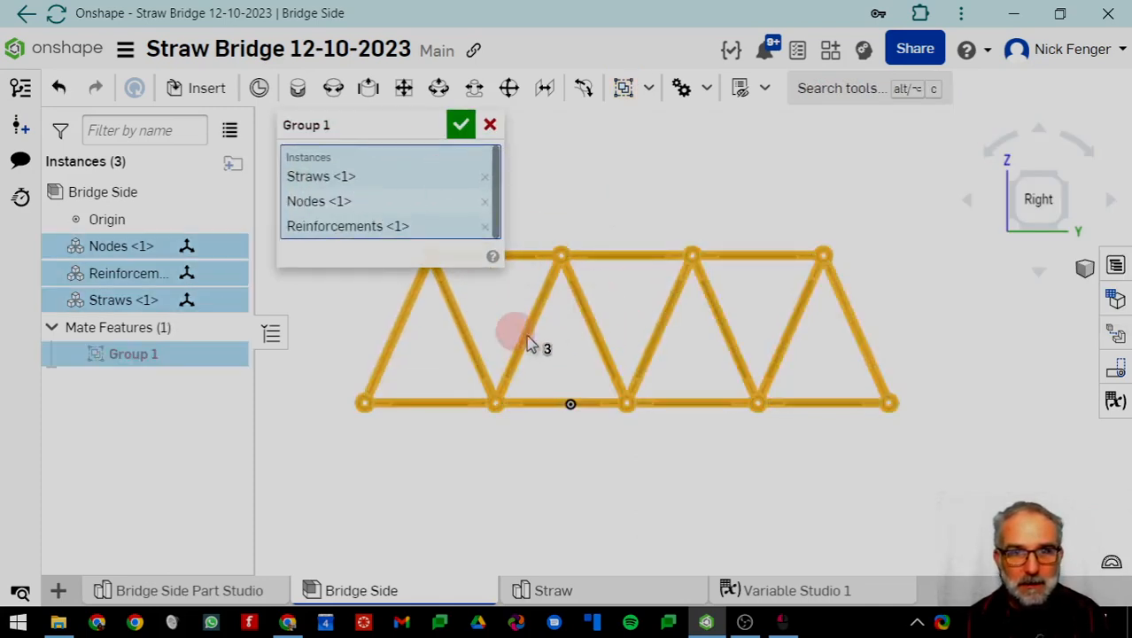
click(461, 126)
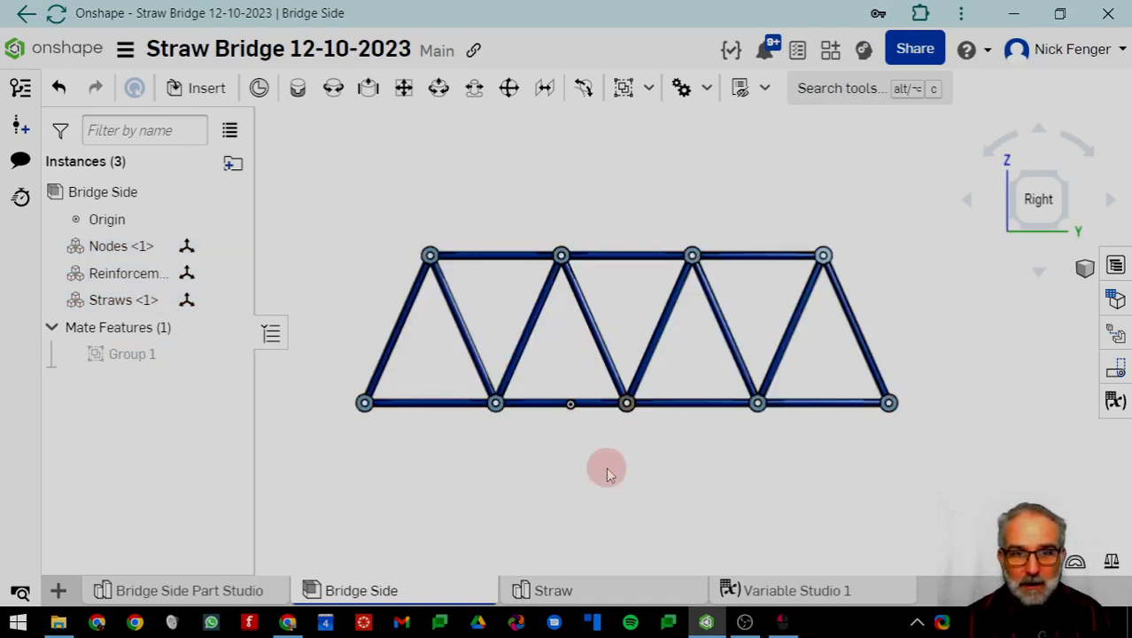
Examine the grouped truss side from the right and at an angle, including the lower end nodes up close
scroll(675, 462, down, 2)
scroll(732, 475, up, 6)
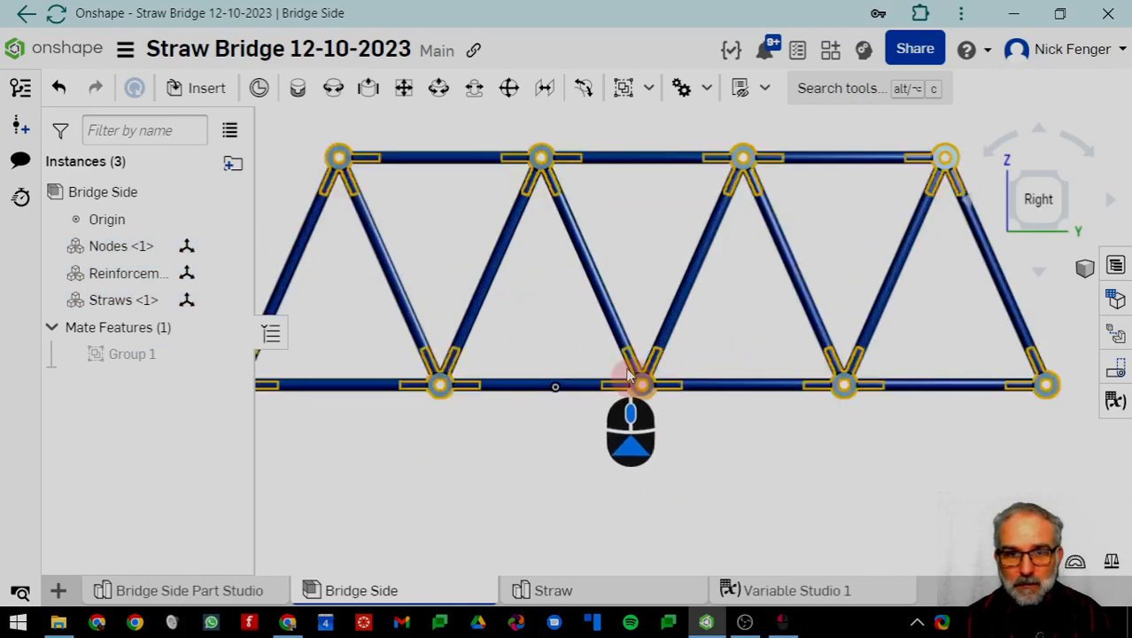
scroll(648, 379, down, 4)
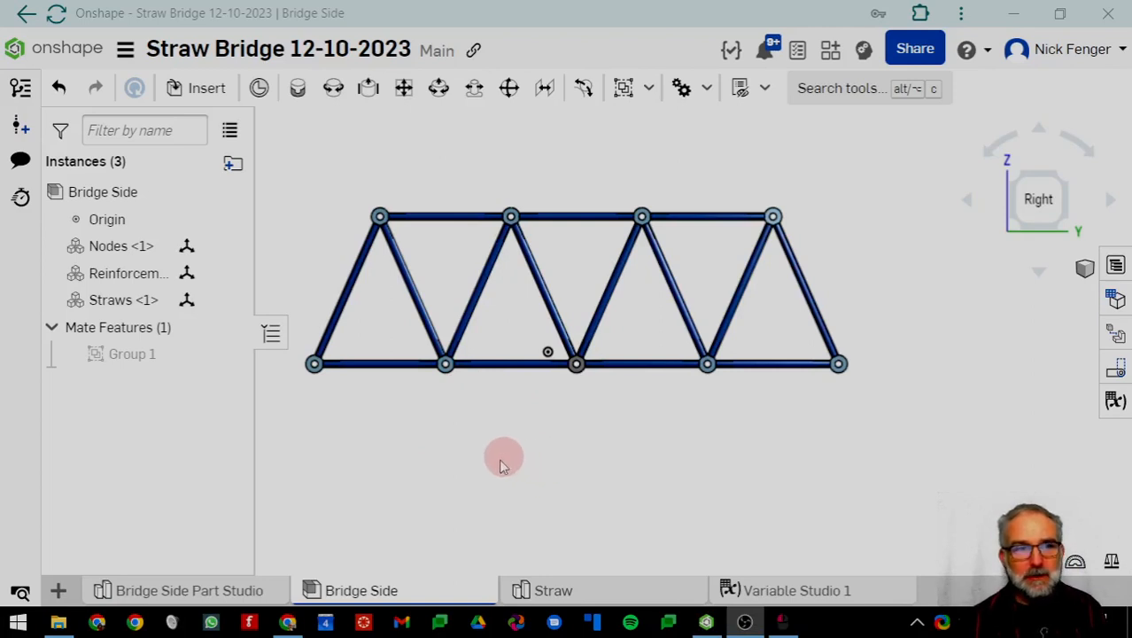
middle_drag(534, 401, 574, 441)
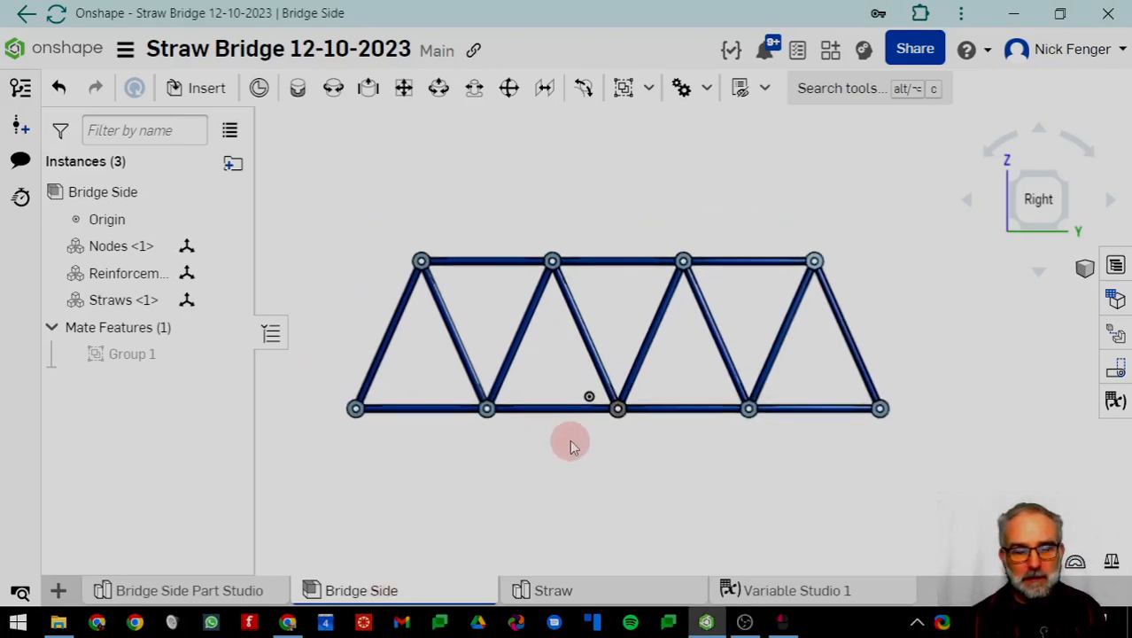
scroll(599, 463, up, 2)
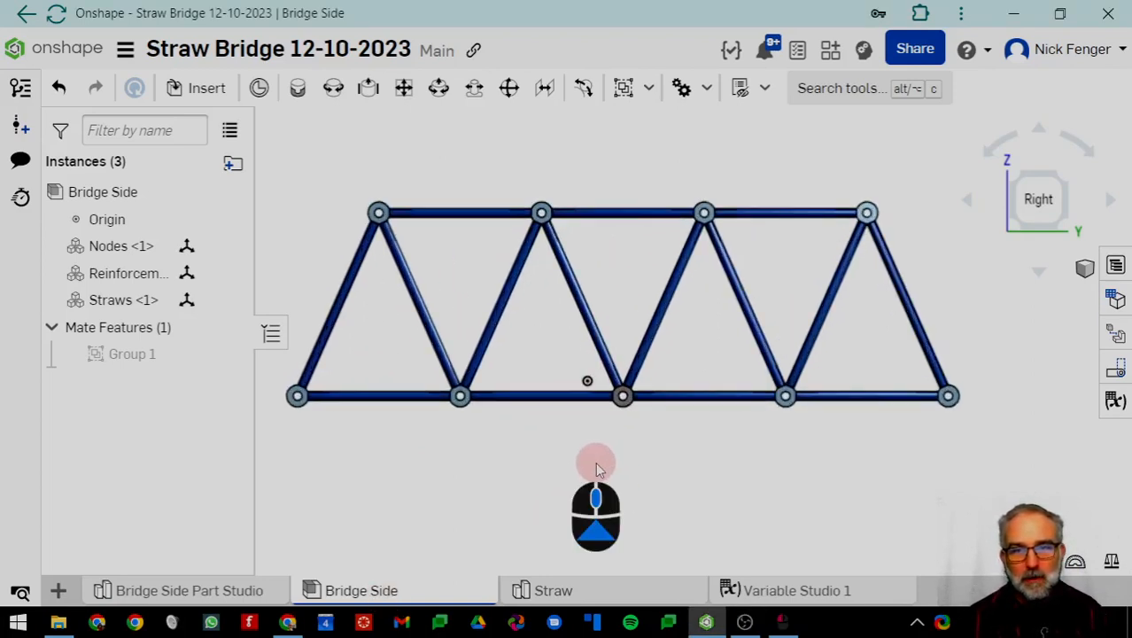
scroll(596, 463, down, 2)
right_drag(672, 463, 631, 474)
right_drag(738, 443, 599, 490)
scroll(605, 447, up, 4)
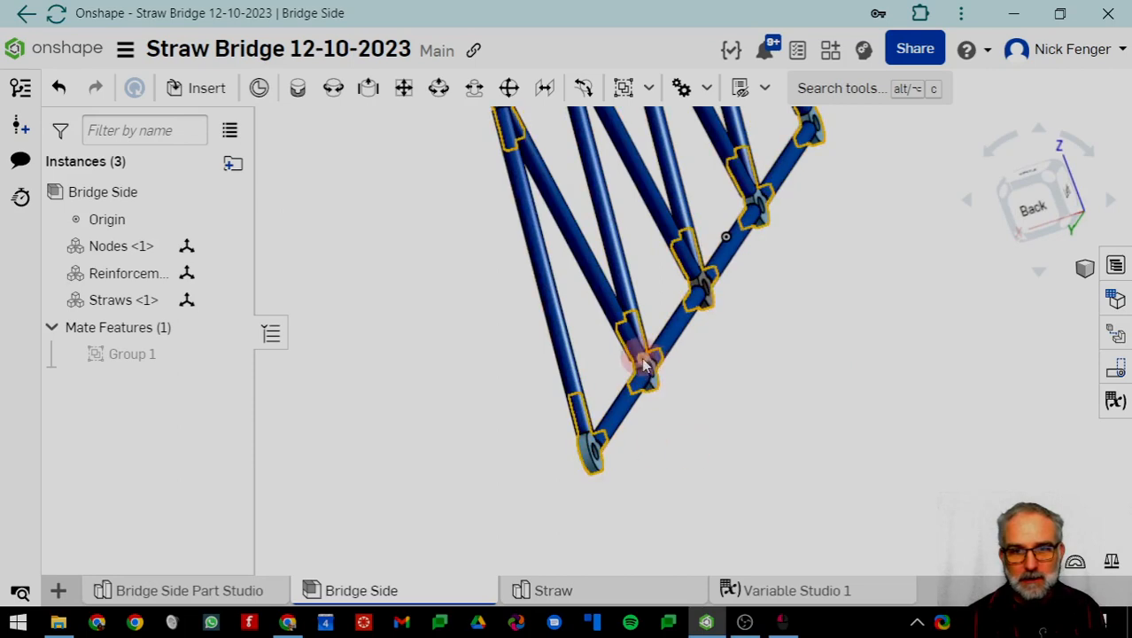
View the whole grouped truss side from behind at an angle and clear the selection
scroll(650, 374, down, 5)
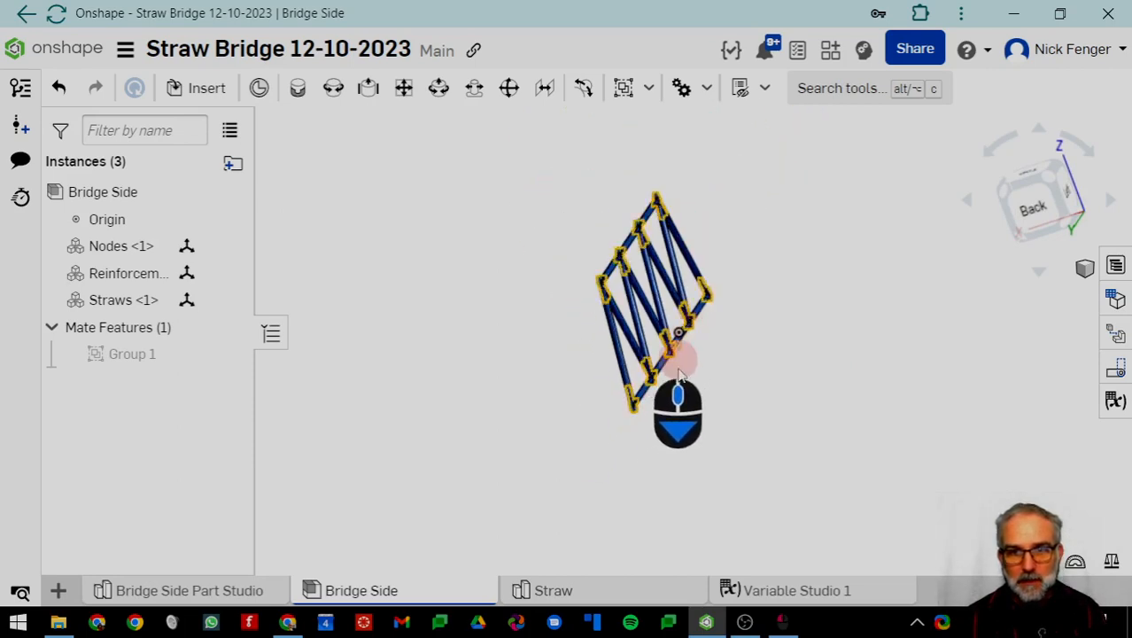
right_drag(678, 359, 522, 367)
click(428, 338)
click(584, 328)
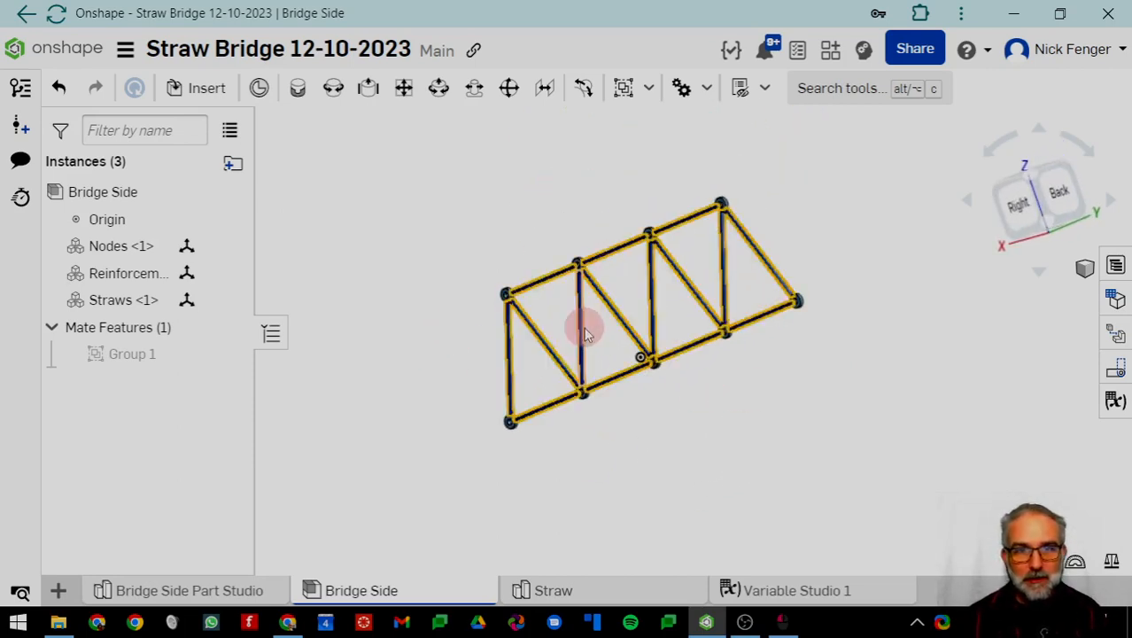
click(662, 438)
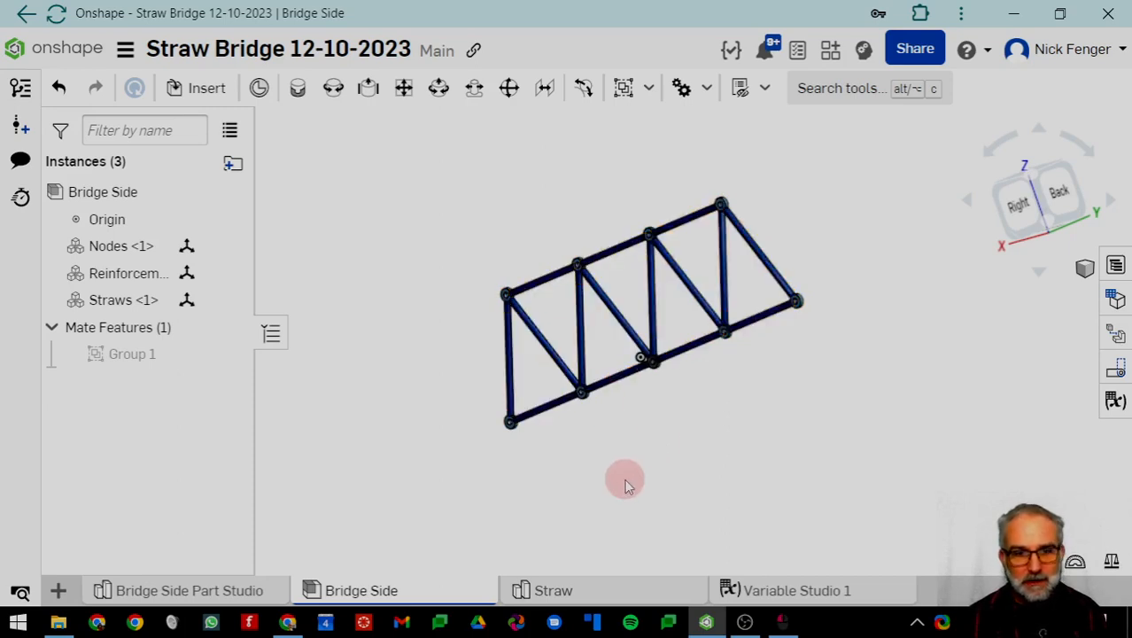
right_drag(640, 448, 592, 524)
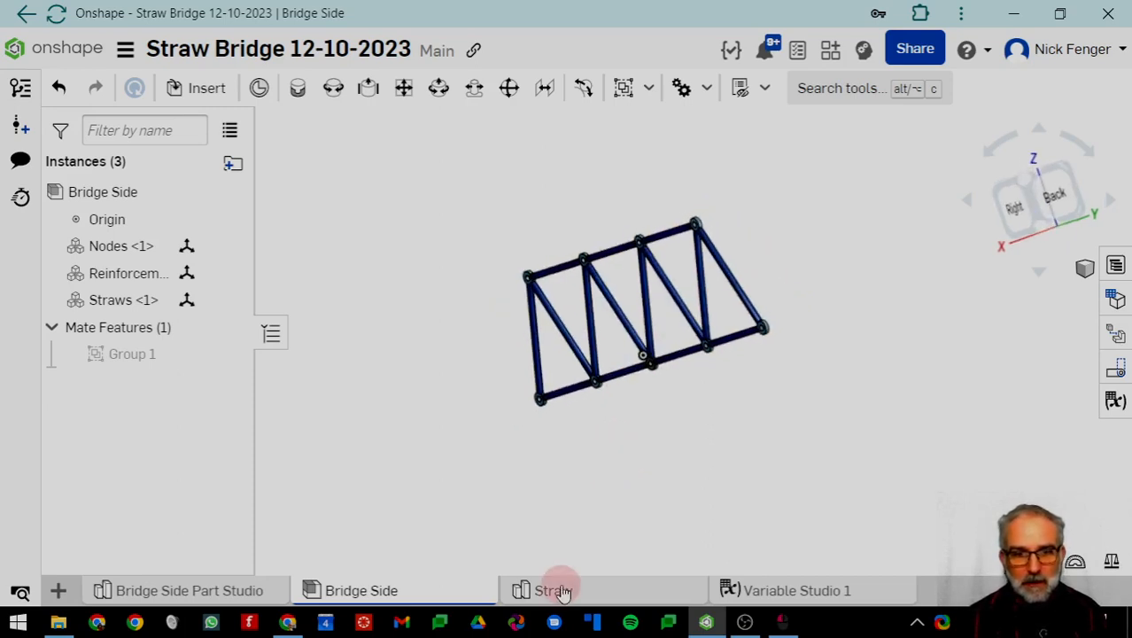
In the Straw part studio, extrude the ring of the Straw Profile sketch as a new solid with blind depth #bridge_width
click(558, 592)
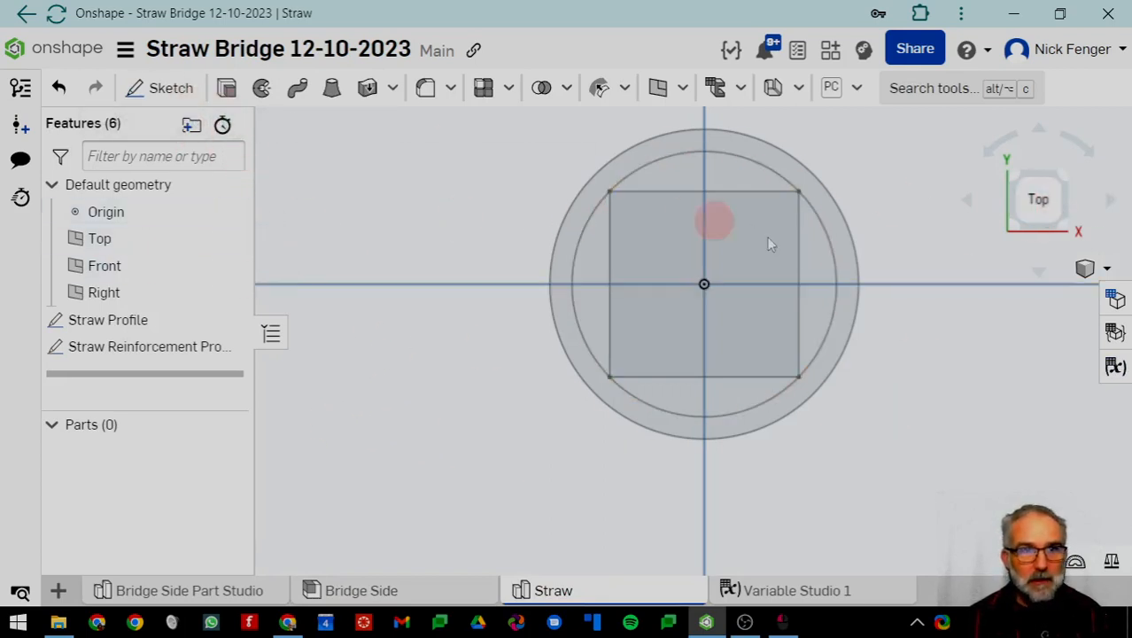
scroll(886, 345, down, 3)
mouse_move(882, 361)
right_down()
mouse_move(761, 380)
mouse_move(776, 392)
mouse_move(789, 373)
right_up()
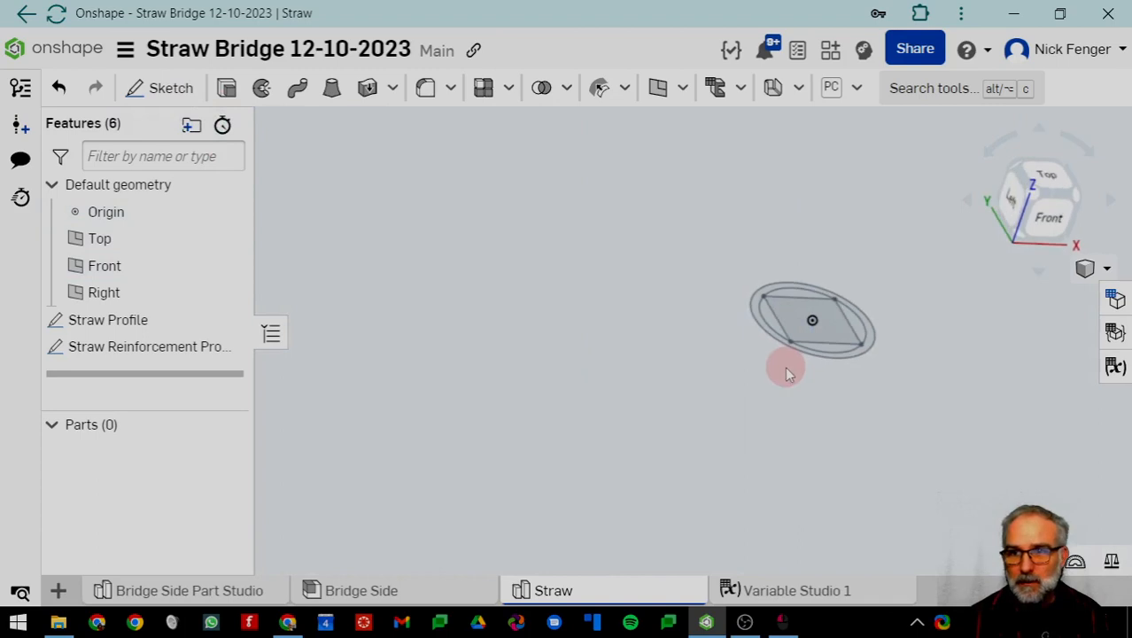
middle_drag(789, 373, 442, 462)
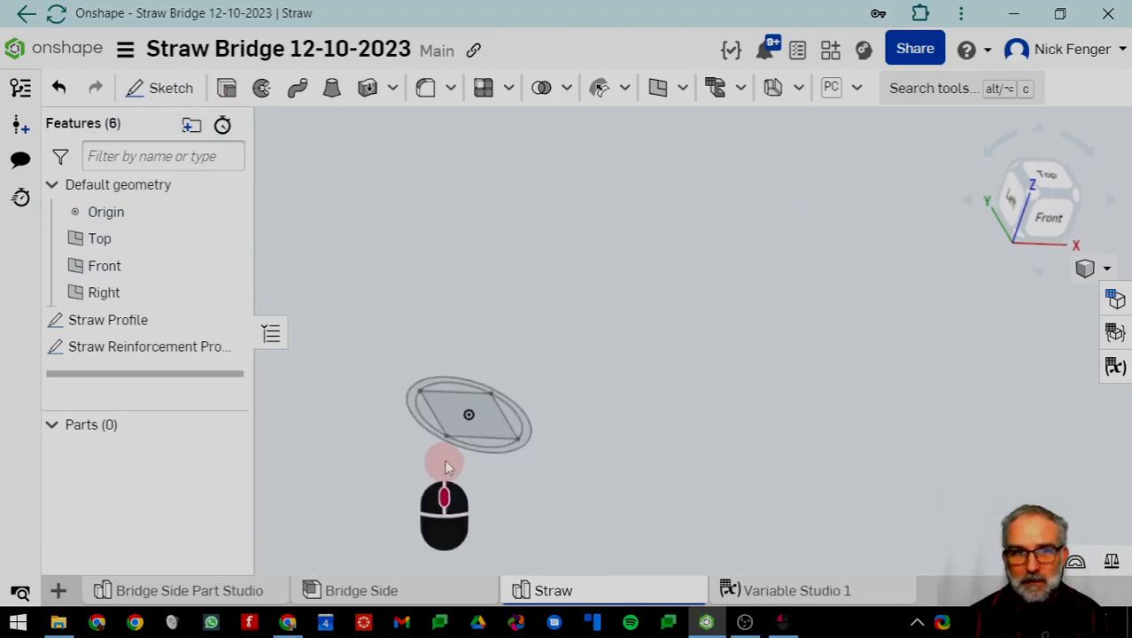
click(232, 92)
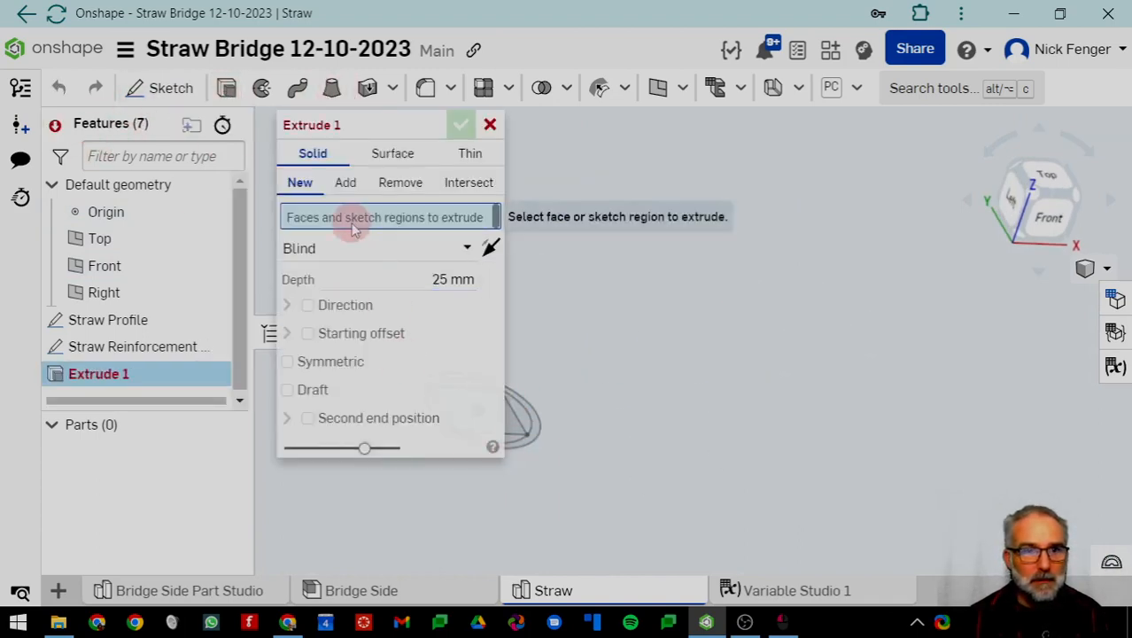
drag(432, 279, 479, 307)
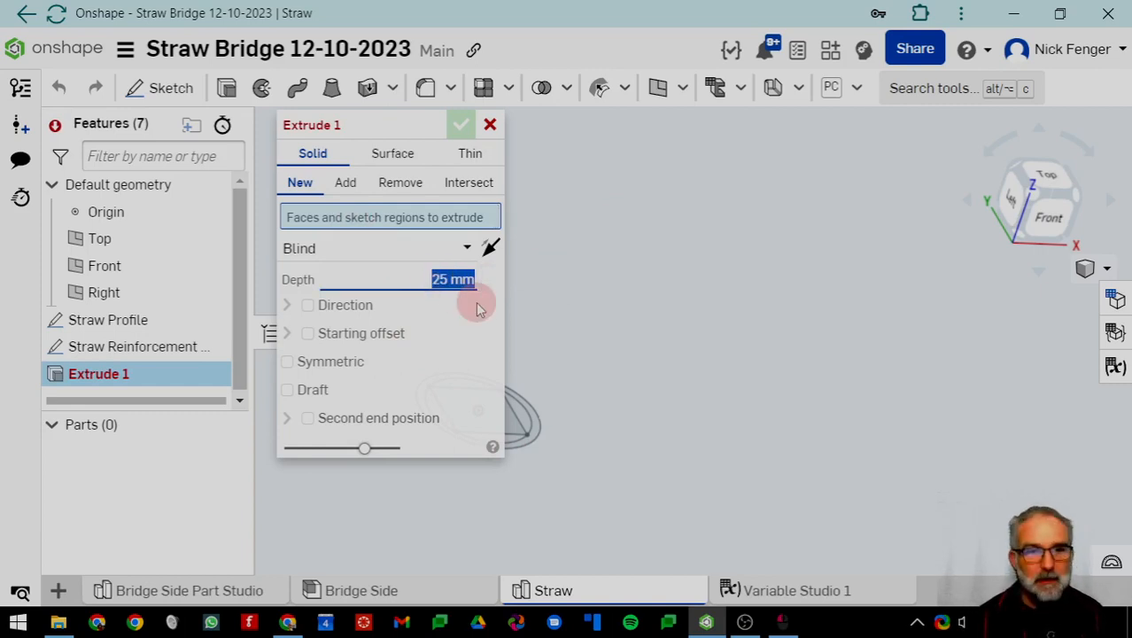
text(W)
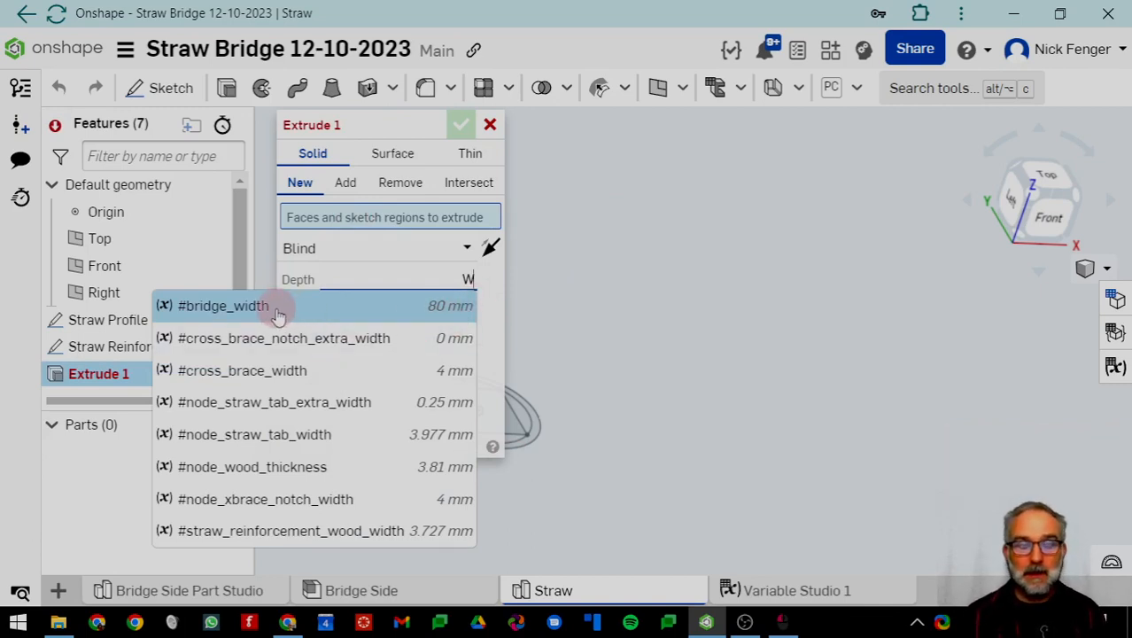
click(249, 310)
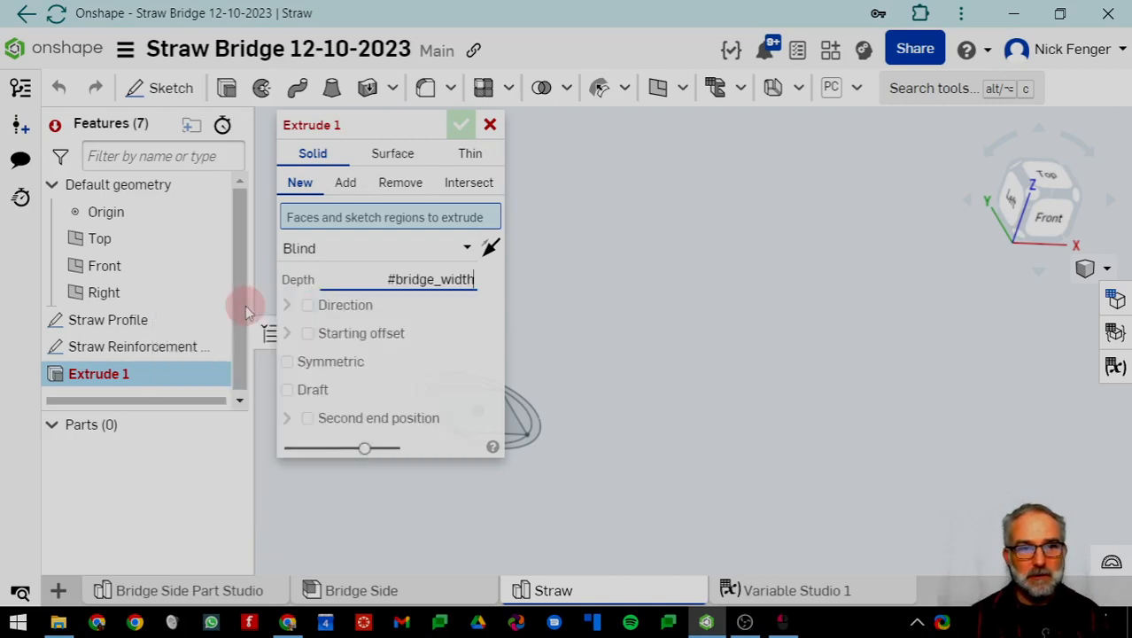
drag(317, 119, 735, 236)
click(445, 419)
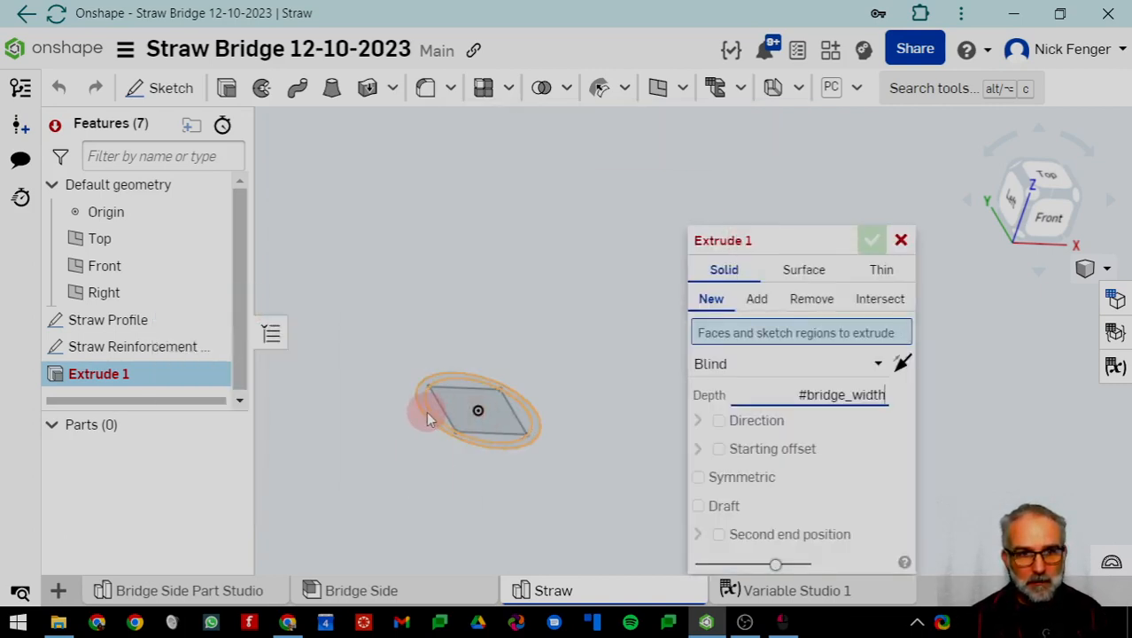
scroll(624, 441, down, 6)
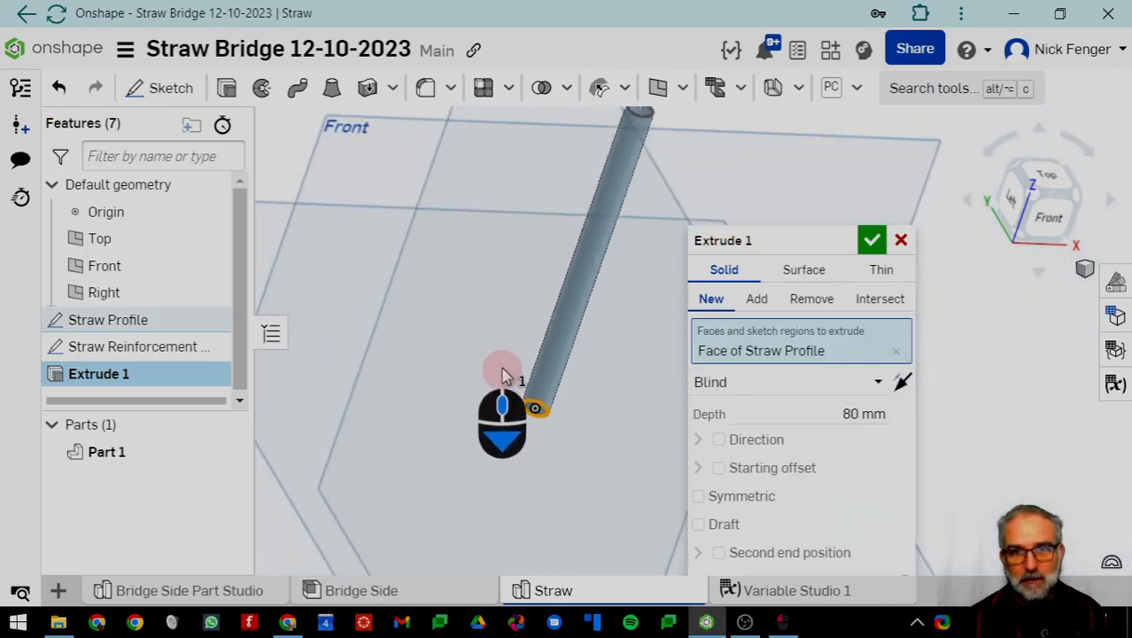
middle_drag(493, 355, 437, 434)
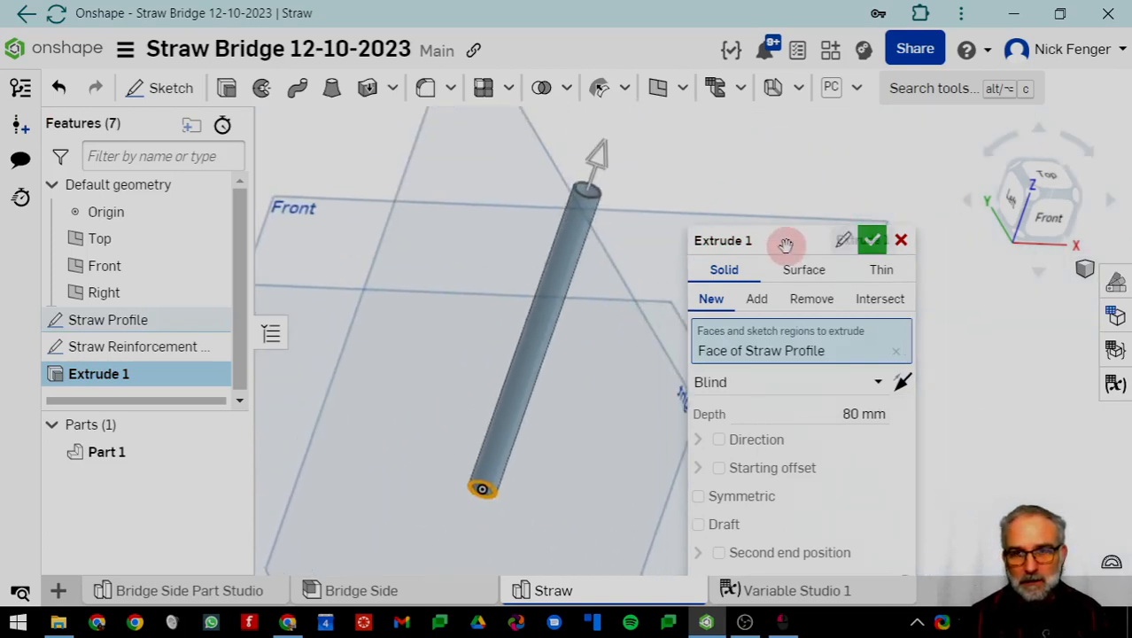
drag(785, 243, 824, 185)
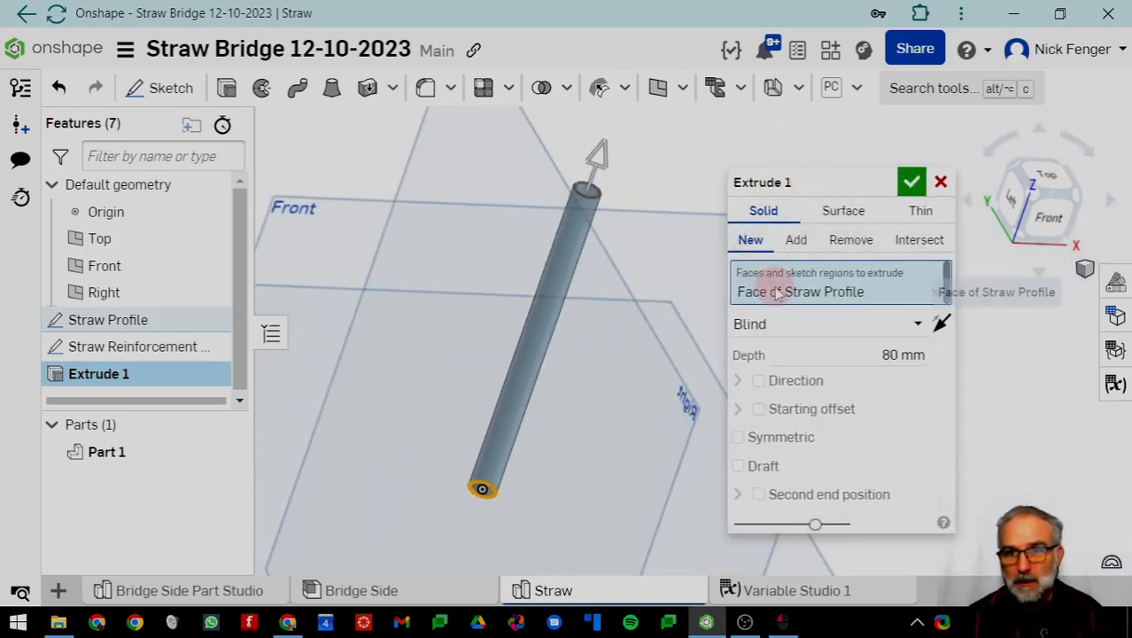
click(911, 182)
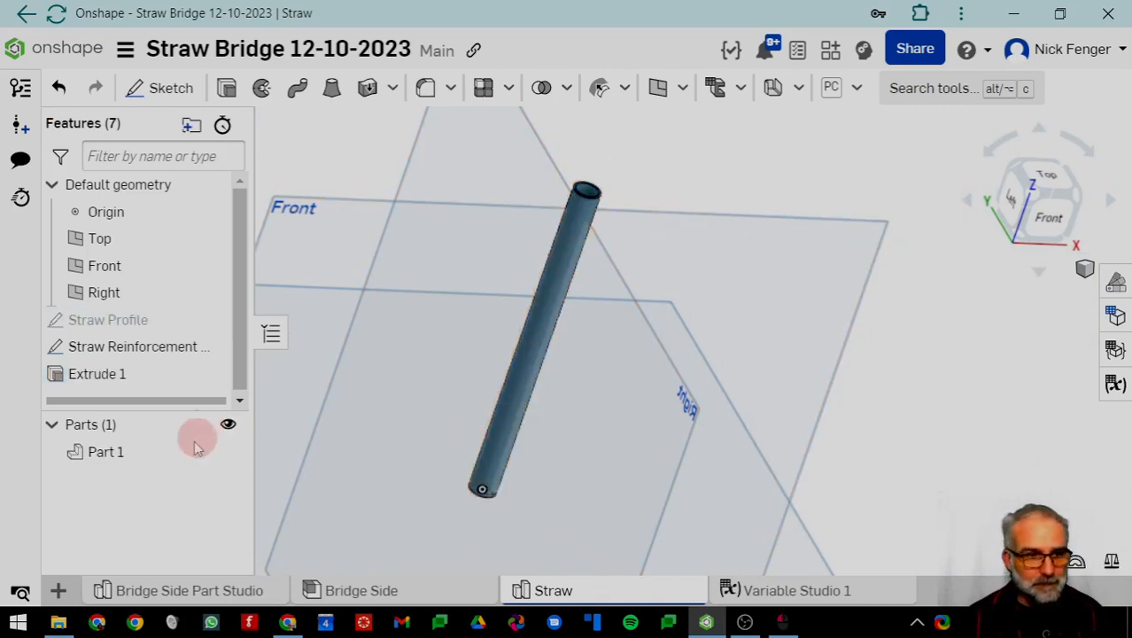
Rename the extruded straw part as Strut
right_click(97, 456)
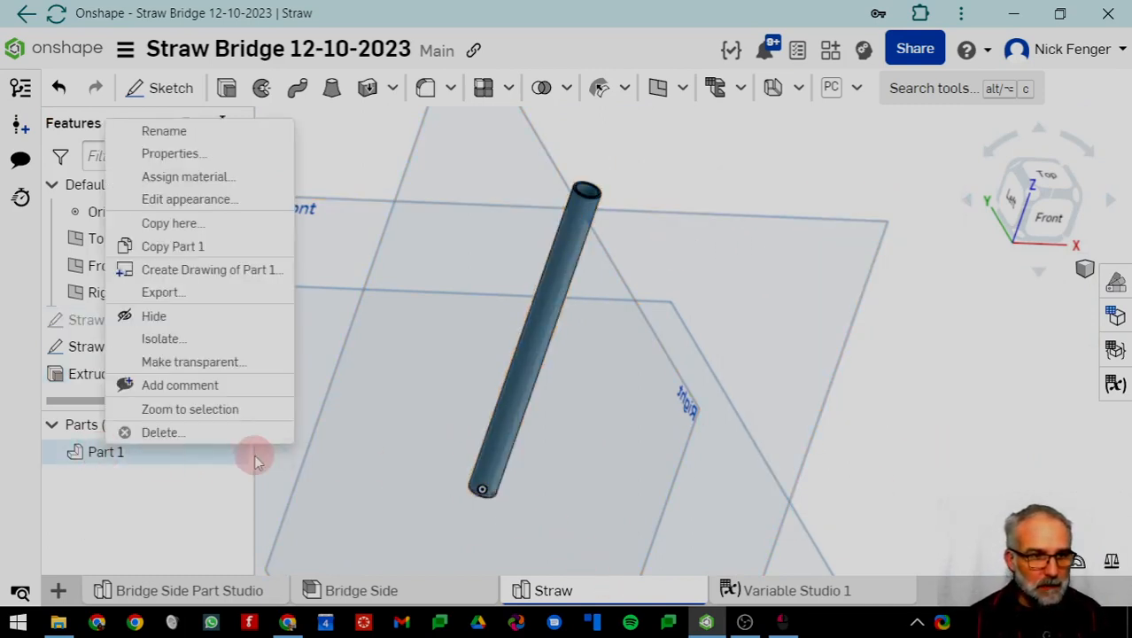
click(164, 131)
text(Strut)
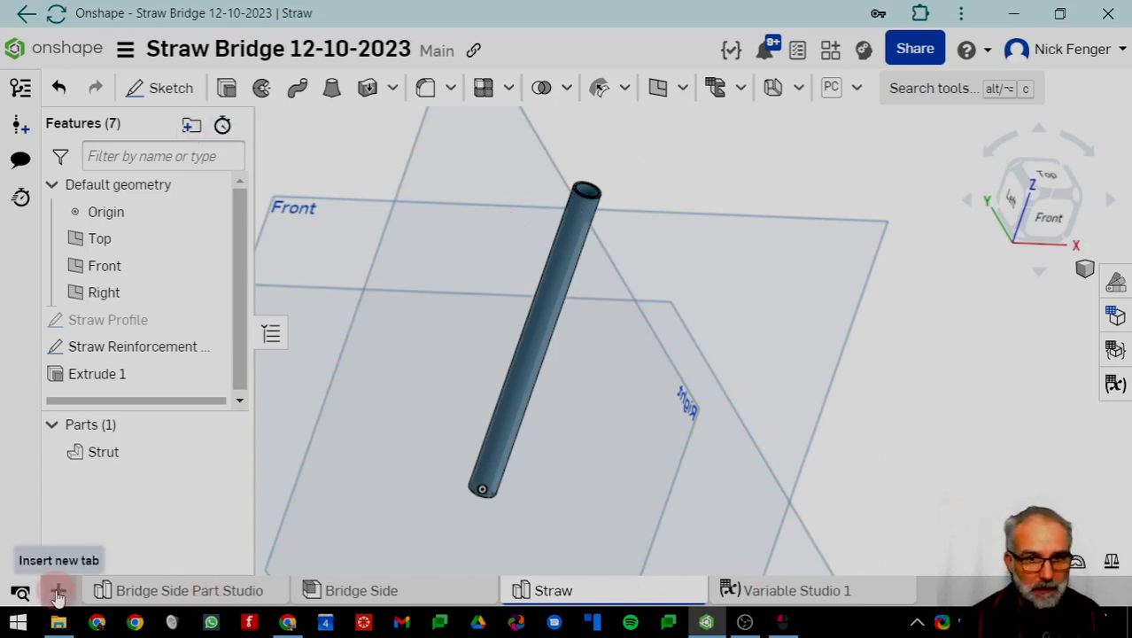
Create a new assembly in the document and name it Full Bridge
click(58, 591)
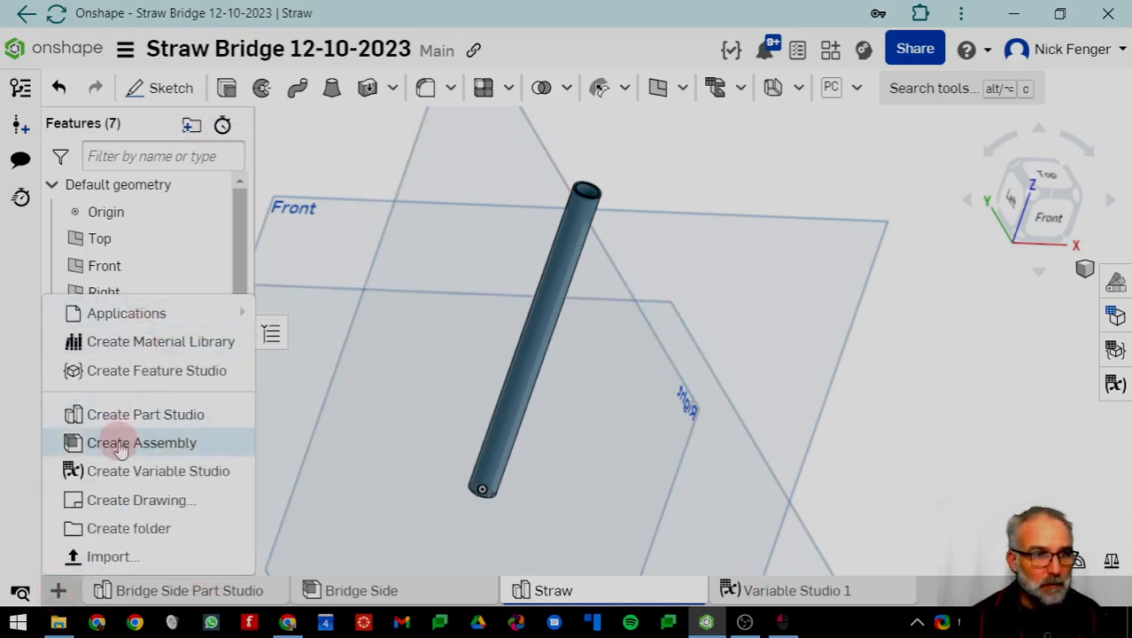
click(120, 448)
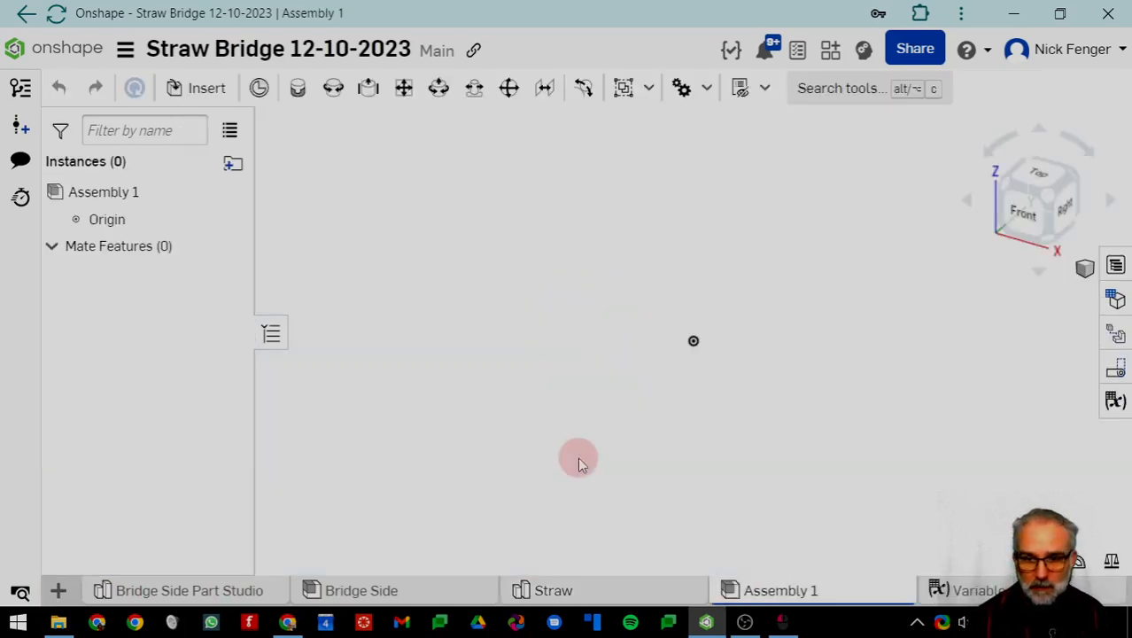
right_click(749, 599)
click(772, 402)
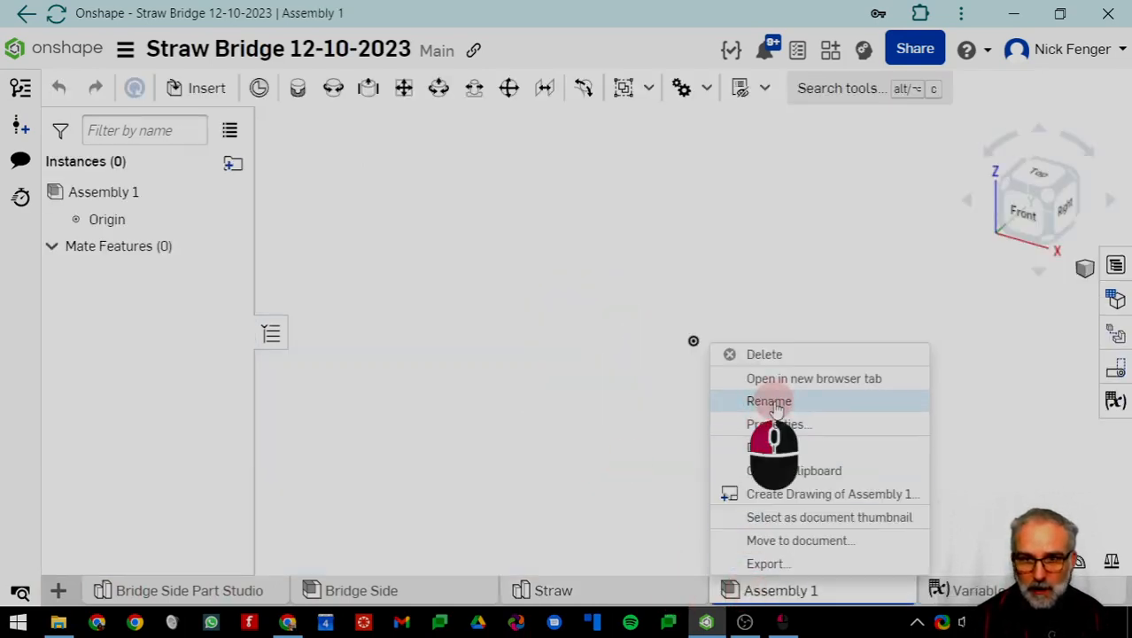
text(F)
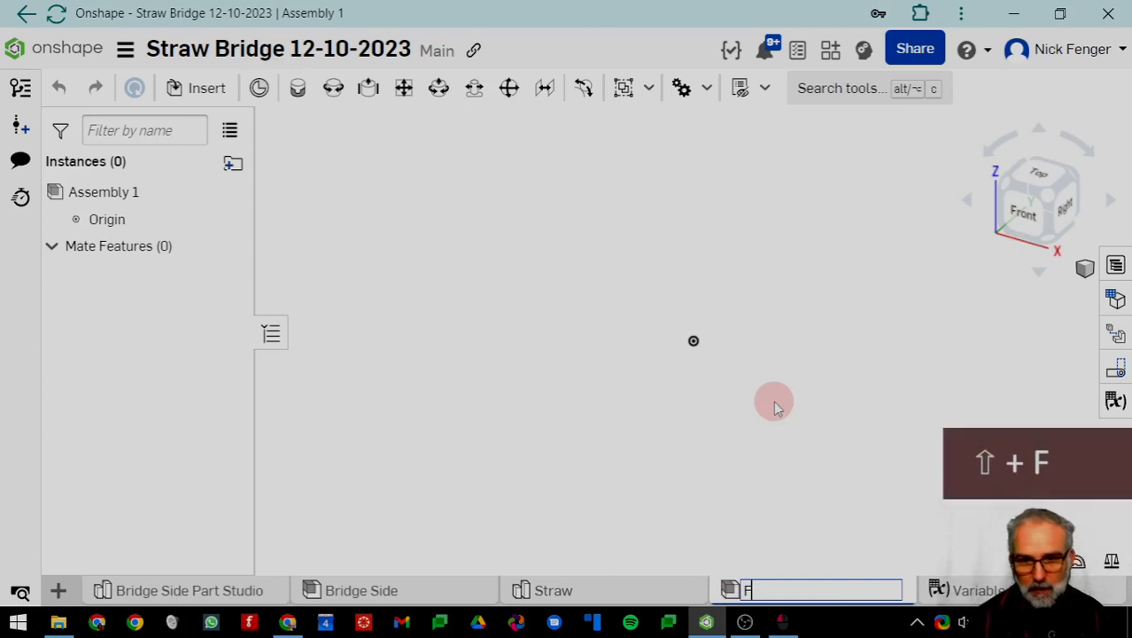
text(ull Bridge)
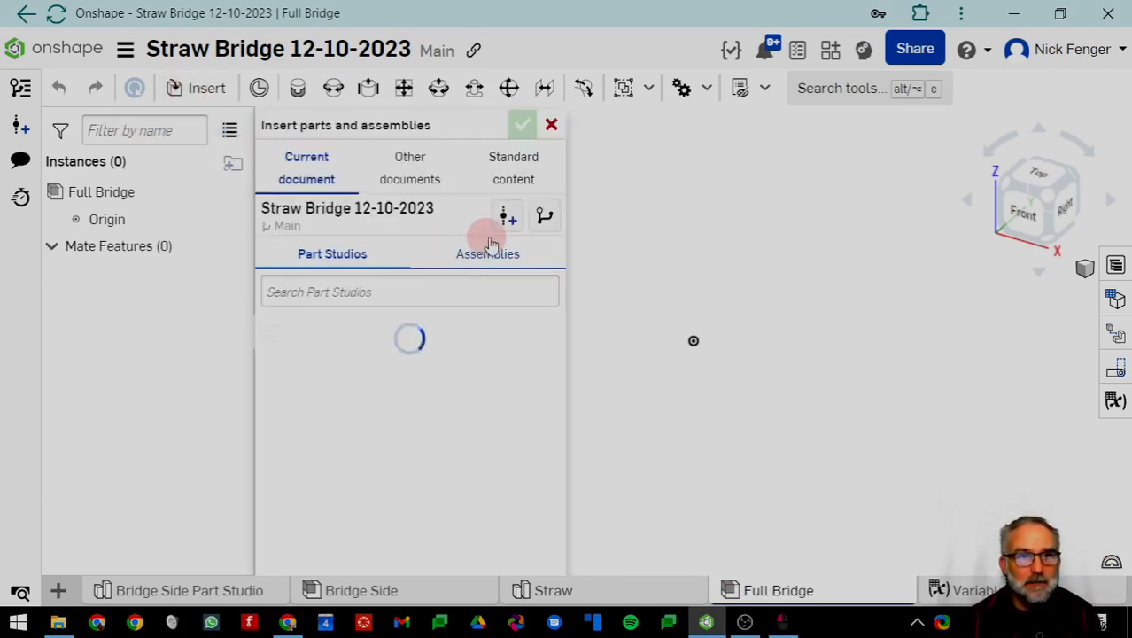
Insert two instances of the Bridge Side assembly into Full Bridge, placed roughly parallel on either side of the origin
click(266, 385)
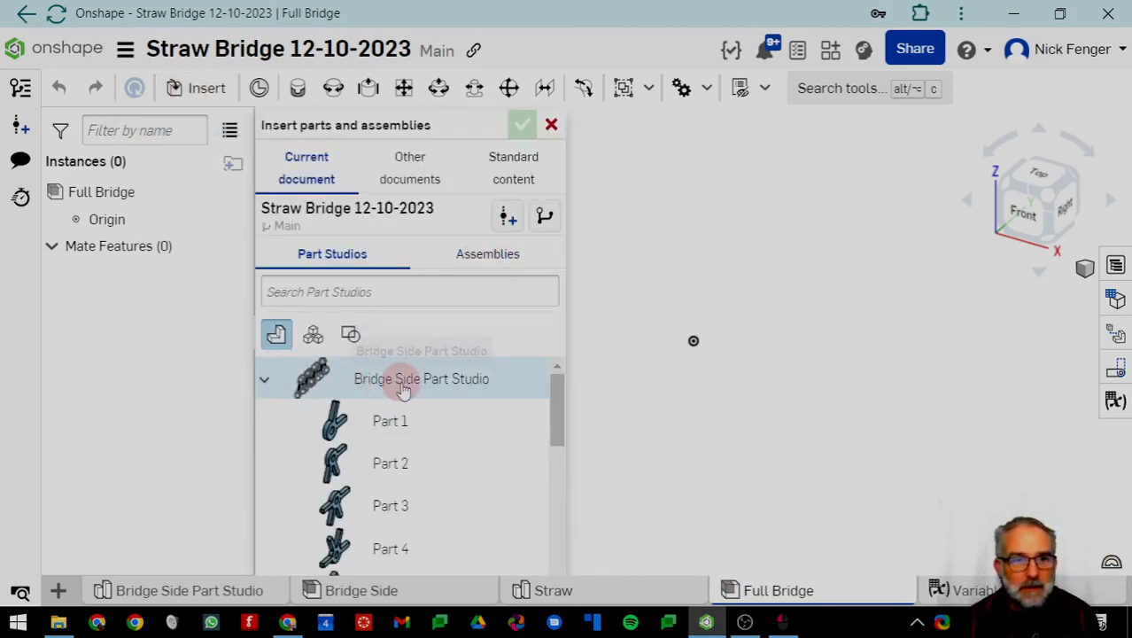
click(266, 379)
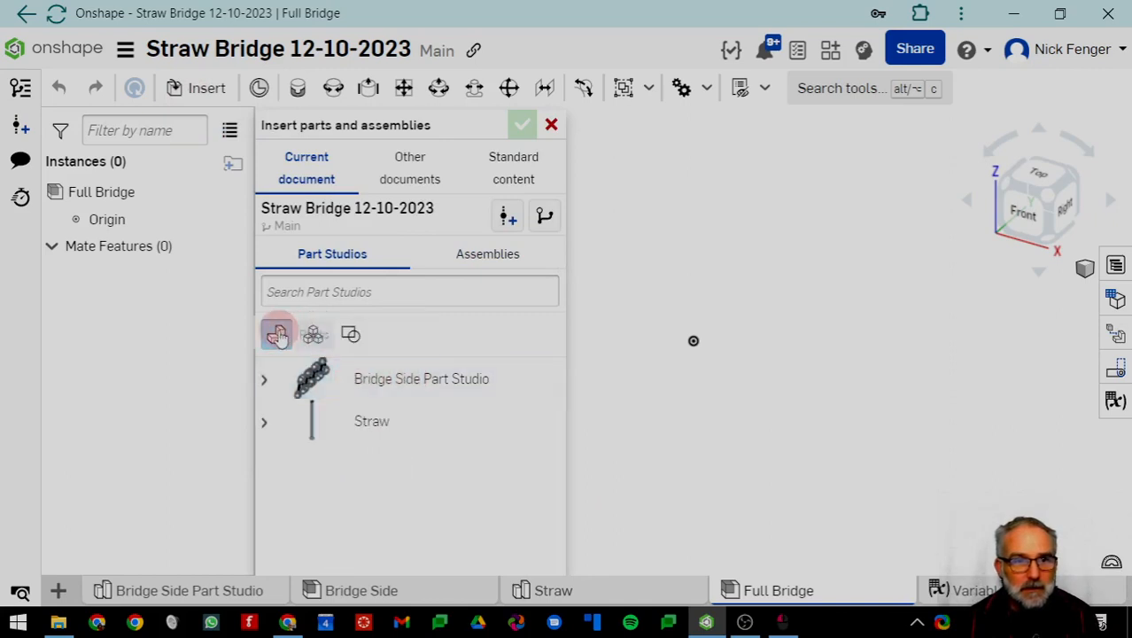
click(482, 254)
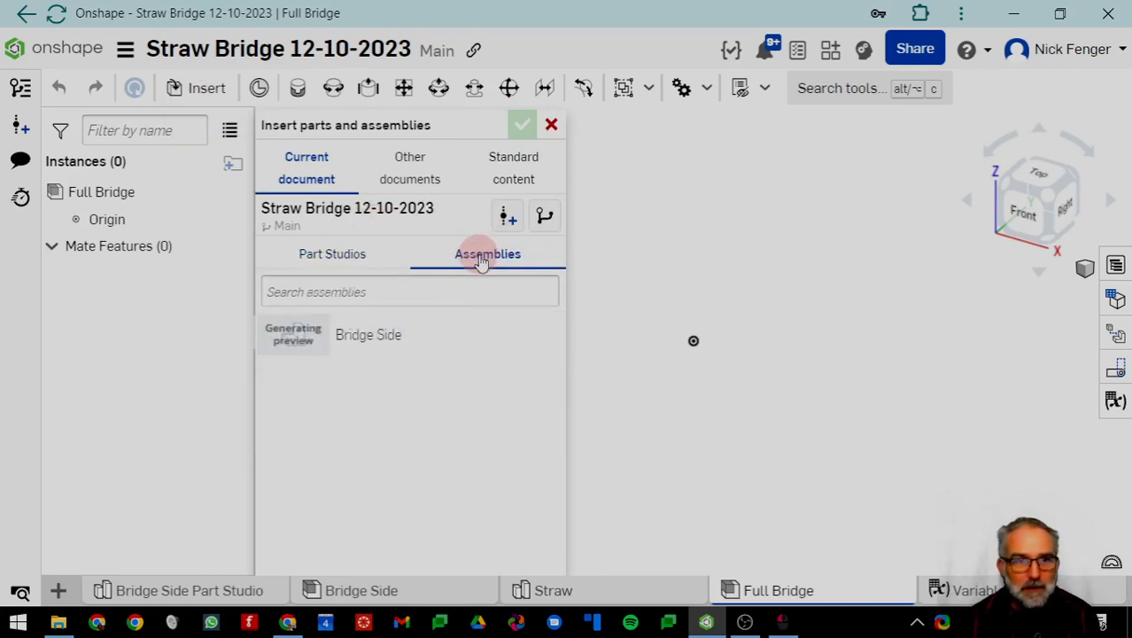
click(355, 342)
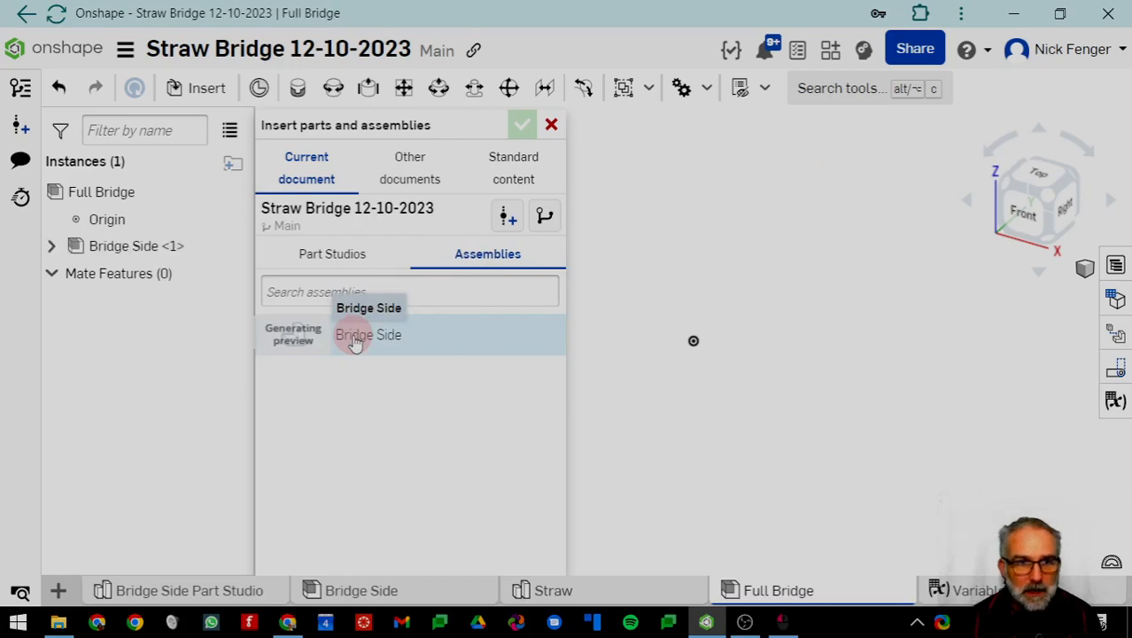
click(882, 362)
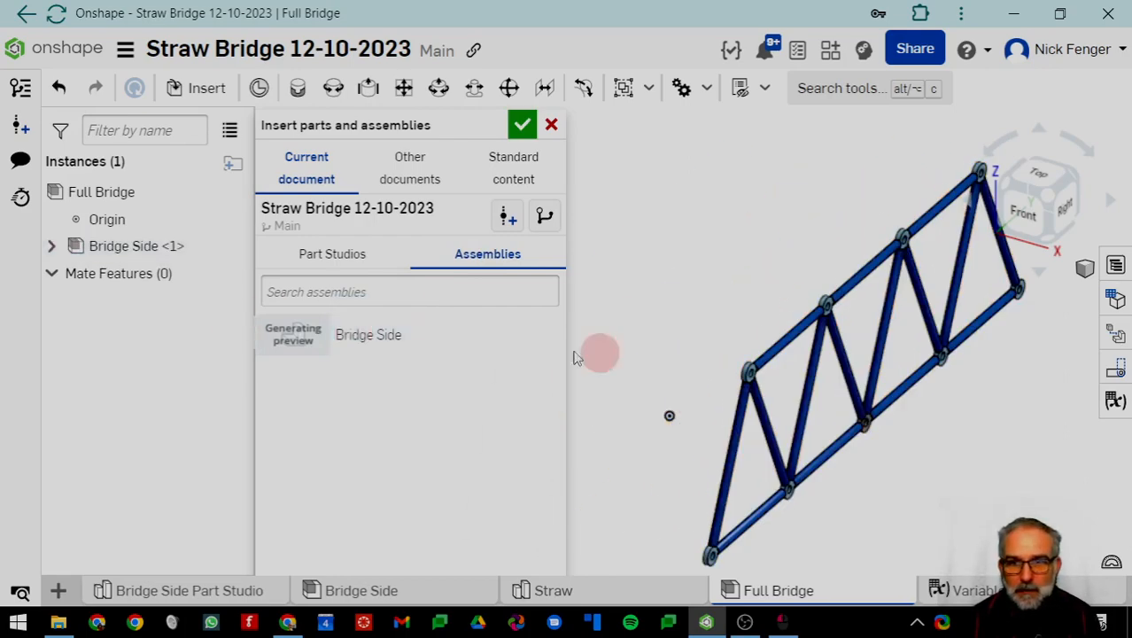
click(363, 350)
click(711, 283)
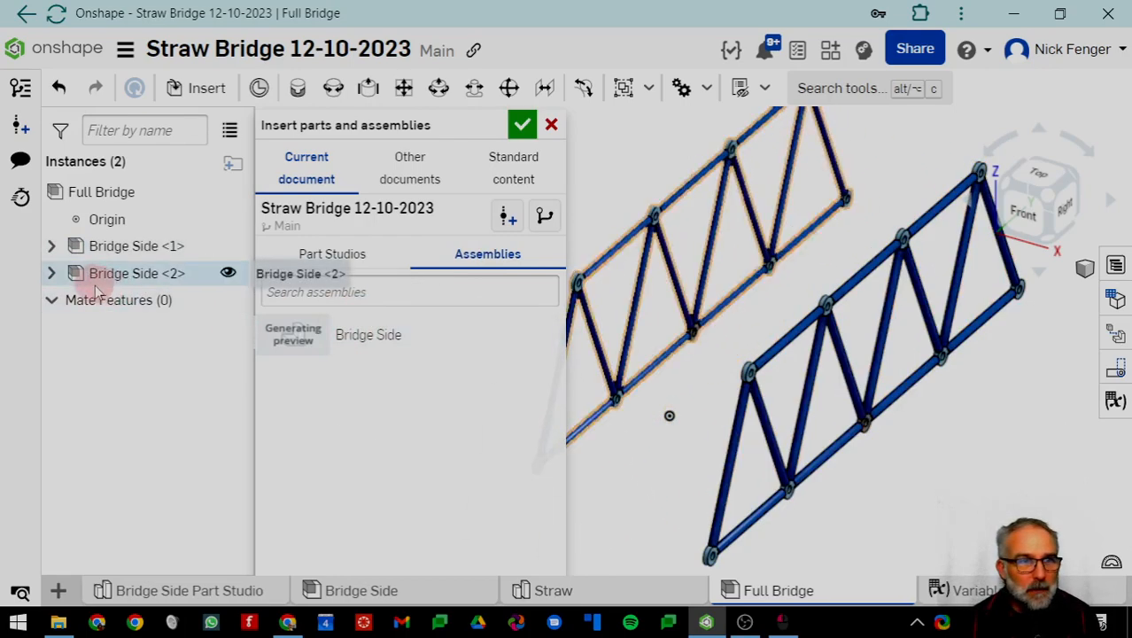
Insert one Strut part from the Straw part studio between the two bridge sides and finish inserting
click(332, 259)
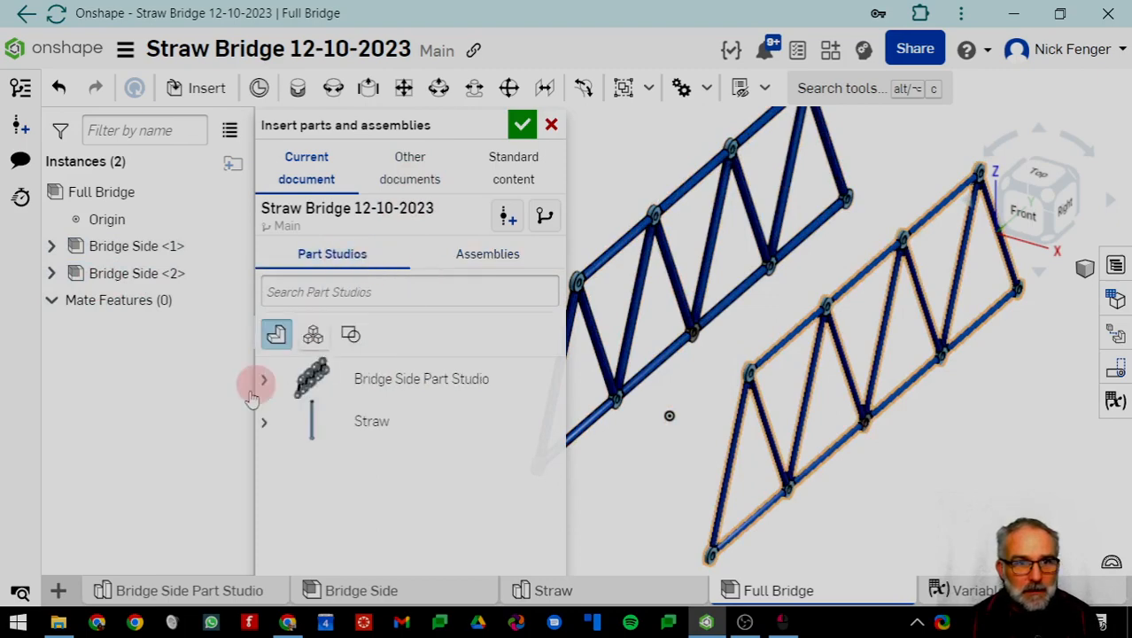
click(263, 422)
click(340, 470)
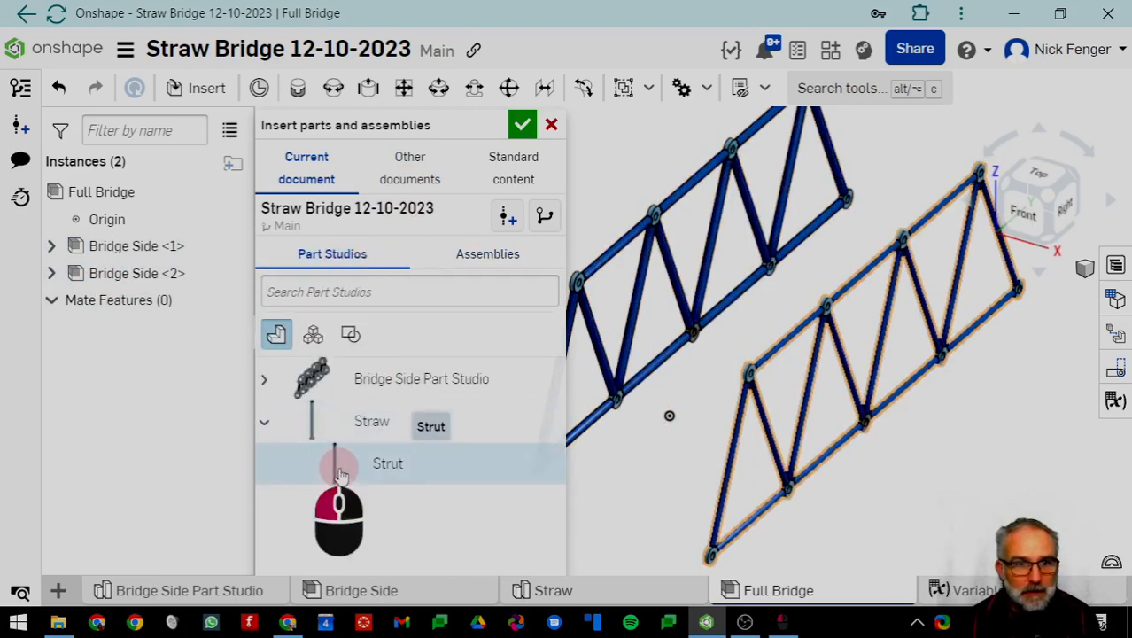
click(697, 460)
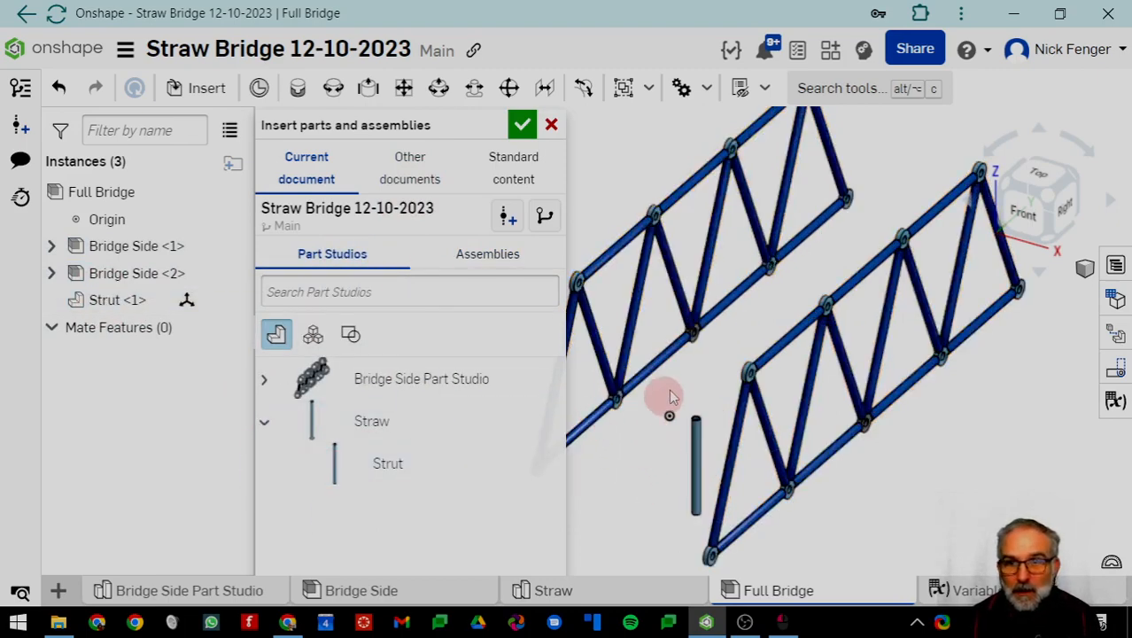
click(521, 125)
Start a Fastened mate and pick the centre of the strut's upper end as its first mate connector
middle_drag(652, 480, 507, 489)
mouse_move(820, 479)
right_down()
mouse_move(844, 466)
mouse_move(842, 476)
right_up()
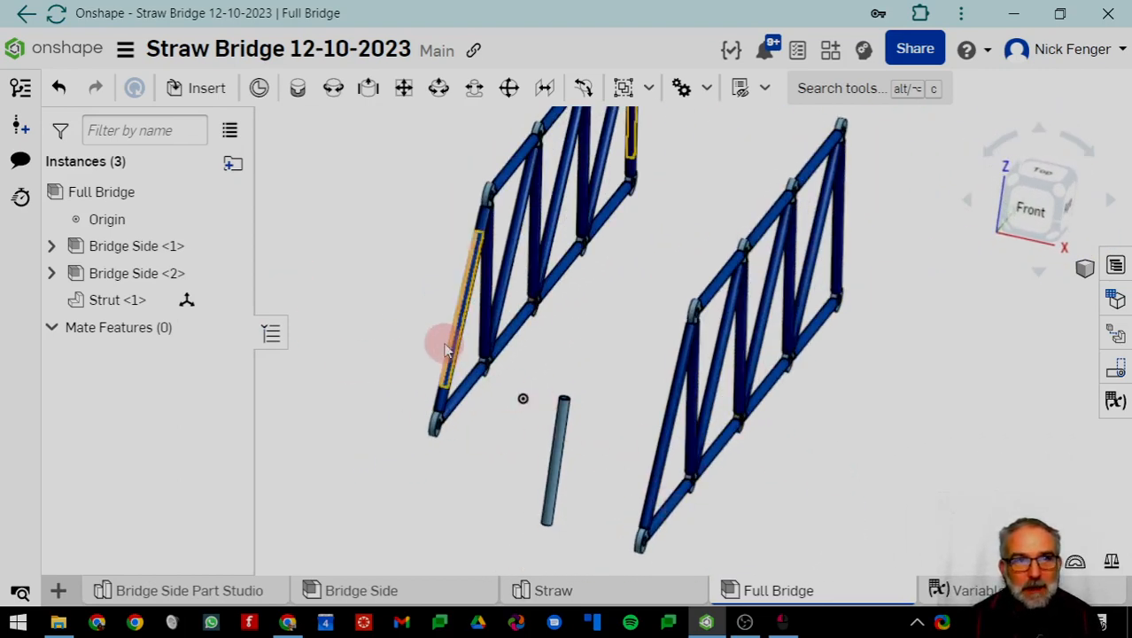
click(299, 89)
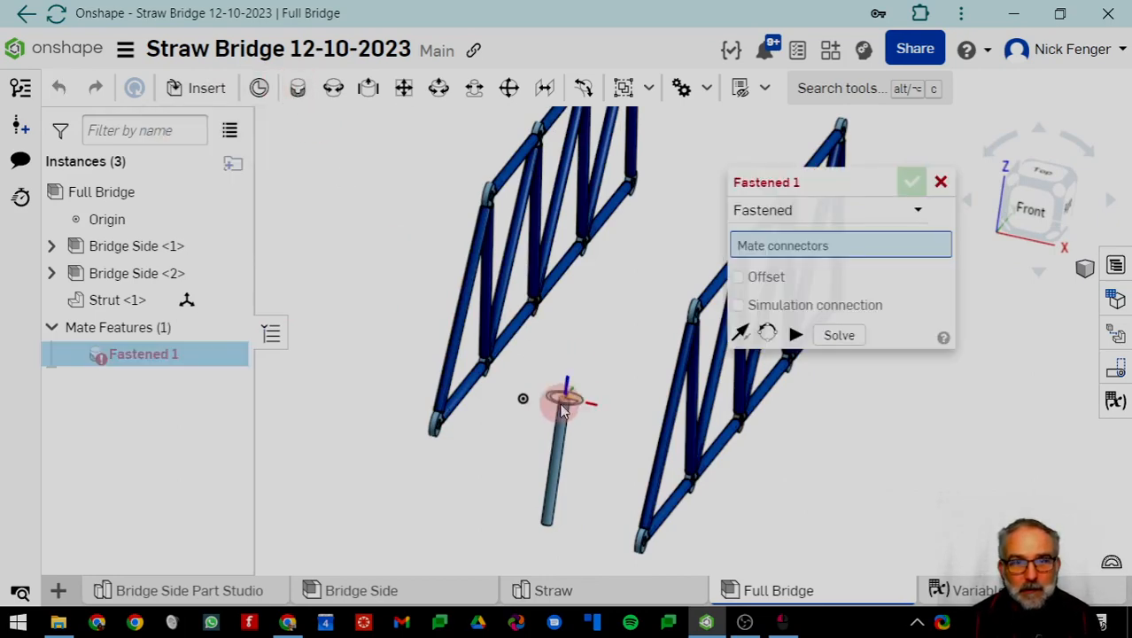
scroll(569, 390, up, 5)
middle_drag(659, 352, 671, 280)
right_drag(646, 311, 649, 319)
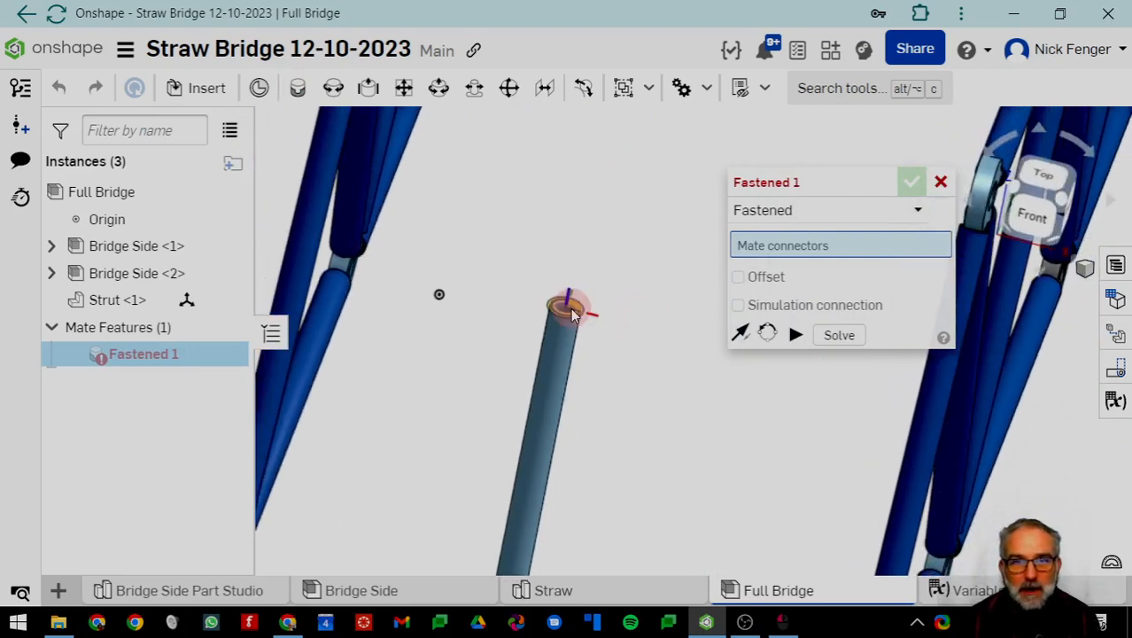
scroll(572, 314, up, 5)
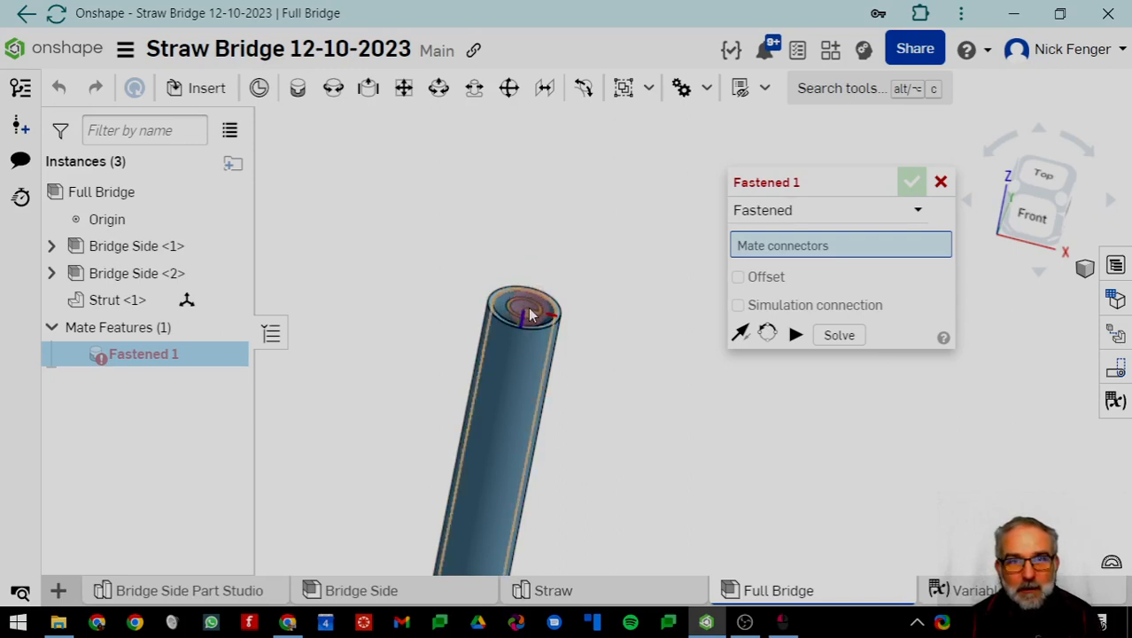
scroll(561, 306, up, 5)
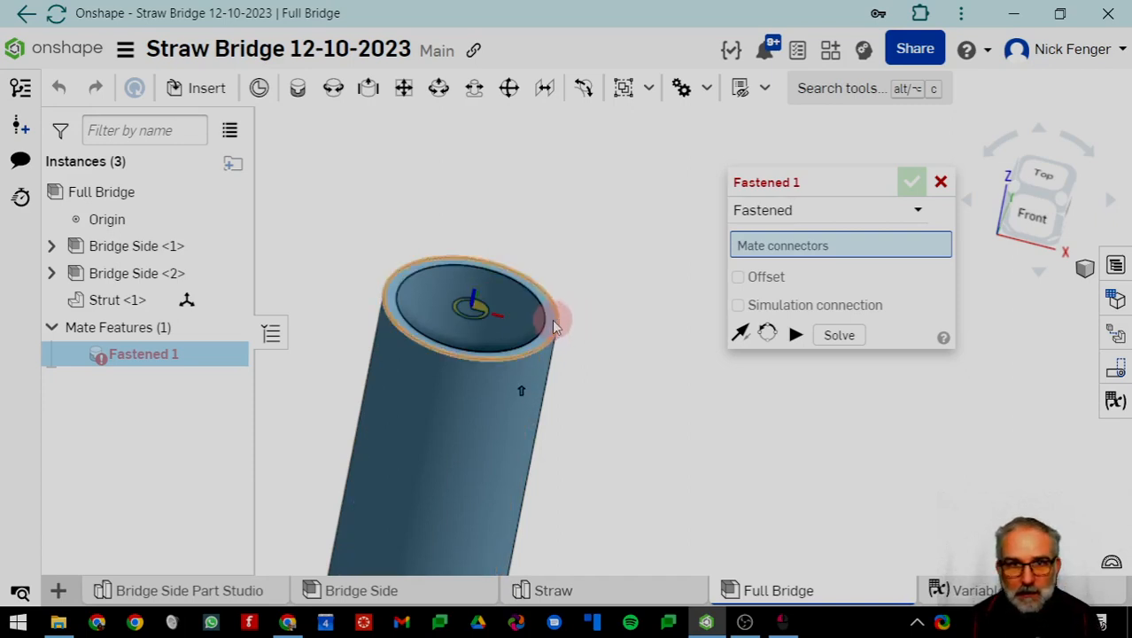
click(475, 306)
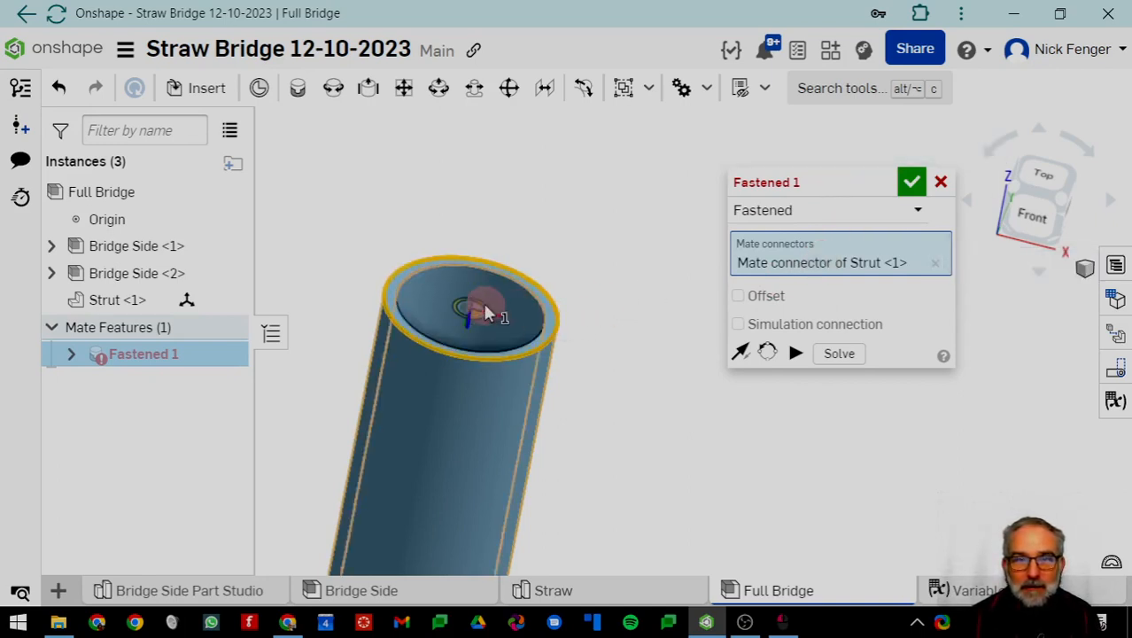
Fasten the strut end to the hole centre on the outer face of one bridge side's lower corner node, and commit the mate
scroll(624, 326, down, 8)
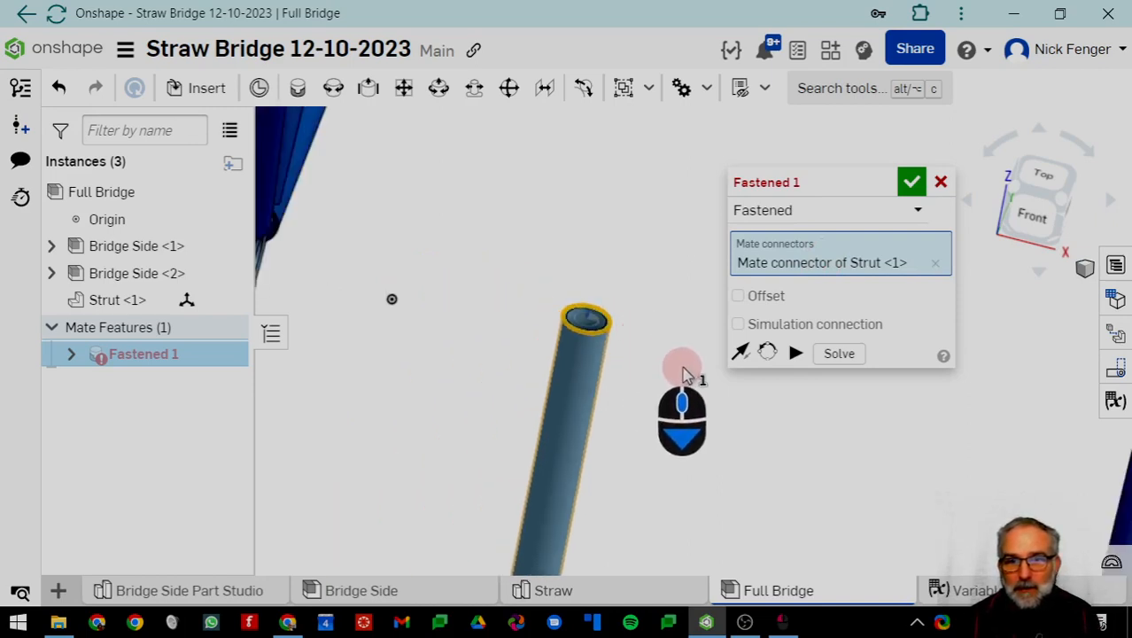
middle_drag(582, 355, 550, 257)
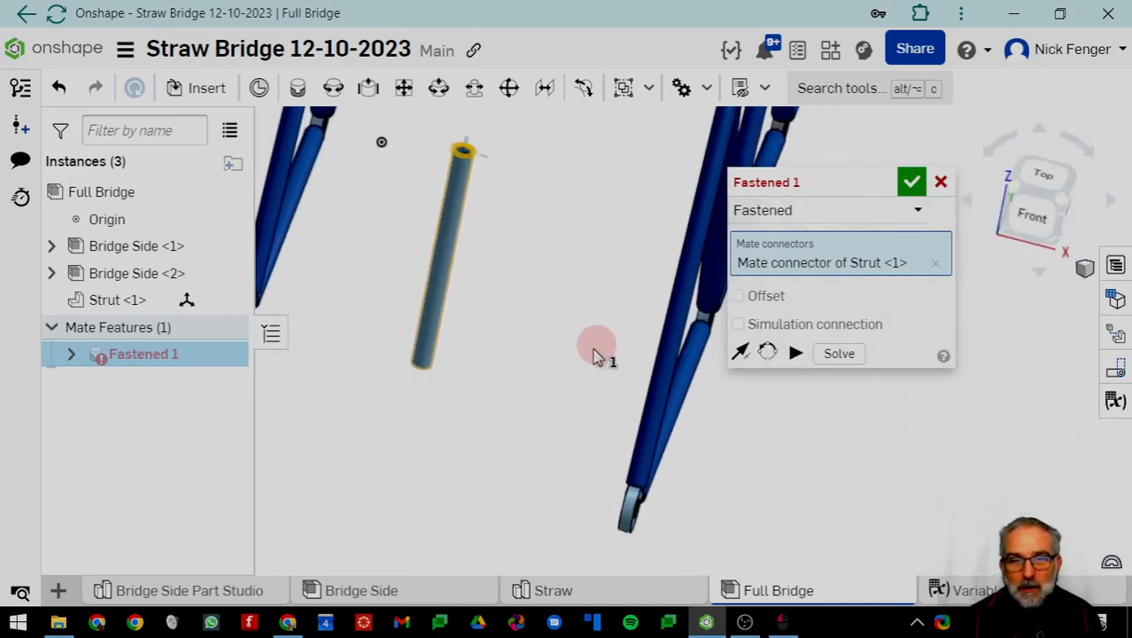
mouse_move(644, 539)
right_down()
mouse_move(662, 530)
mouse_move(652, 525)
right_up()
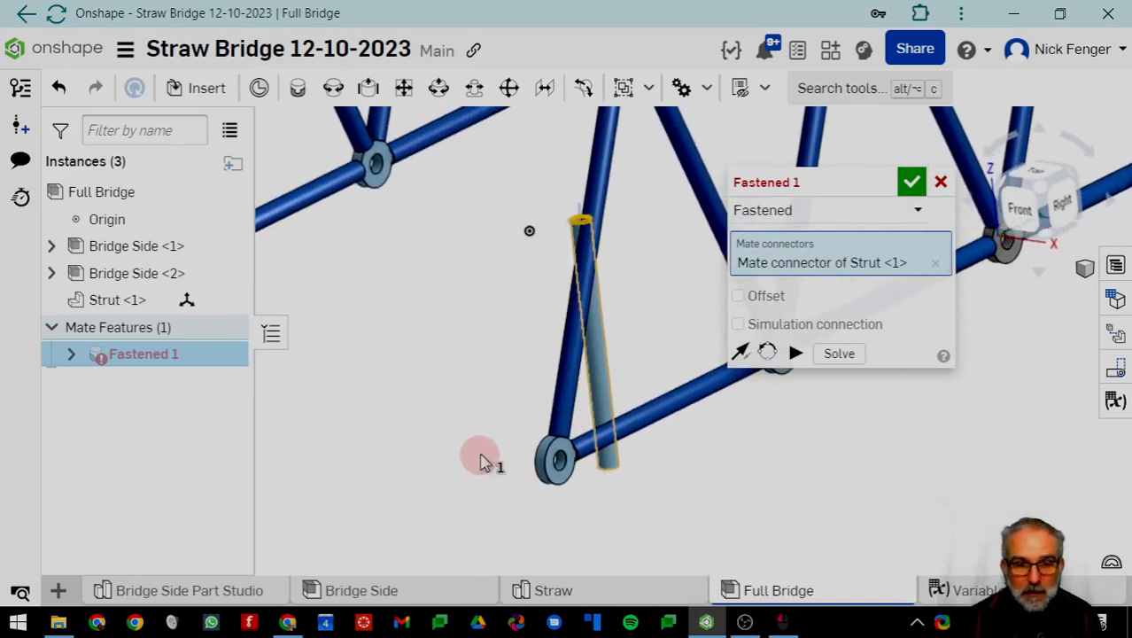
scroll(478, 452, up, 5)
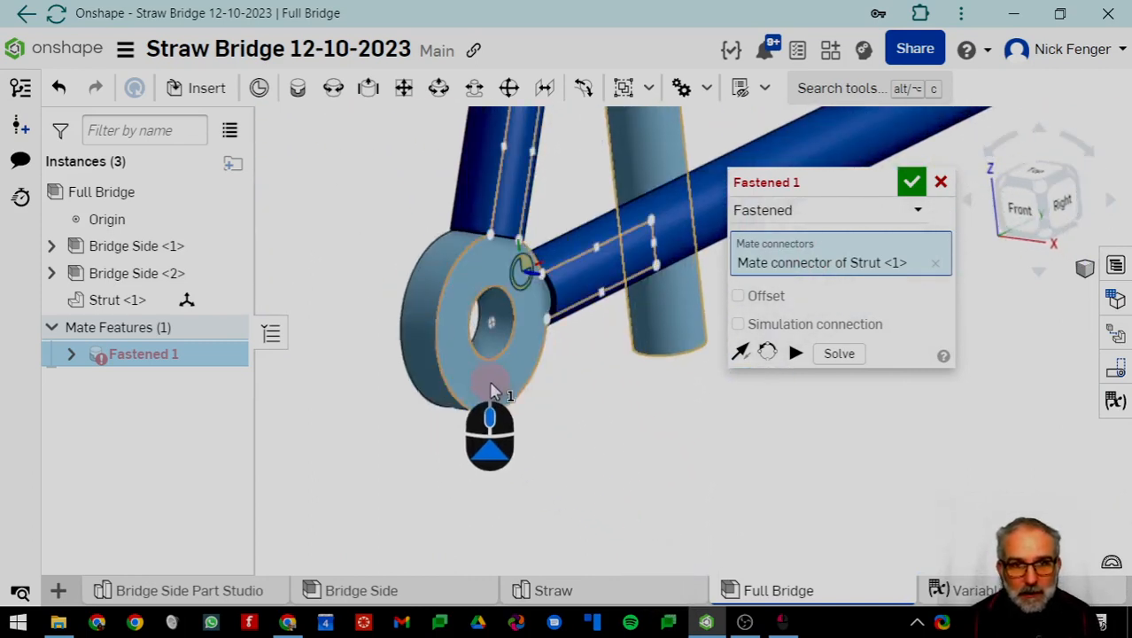
click(592, 241)
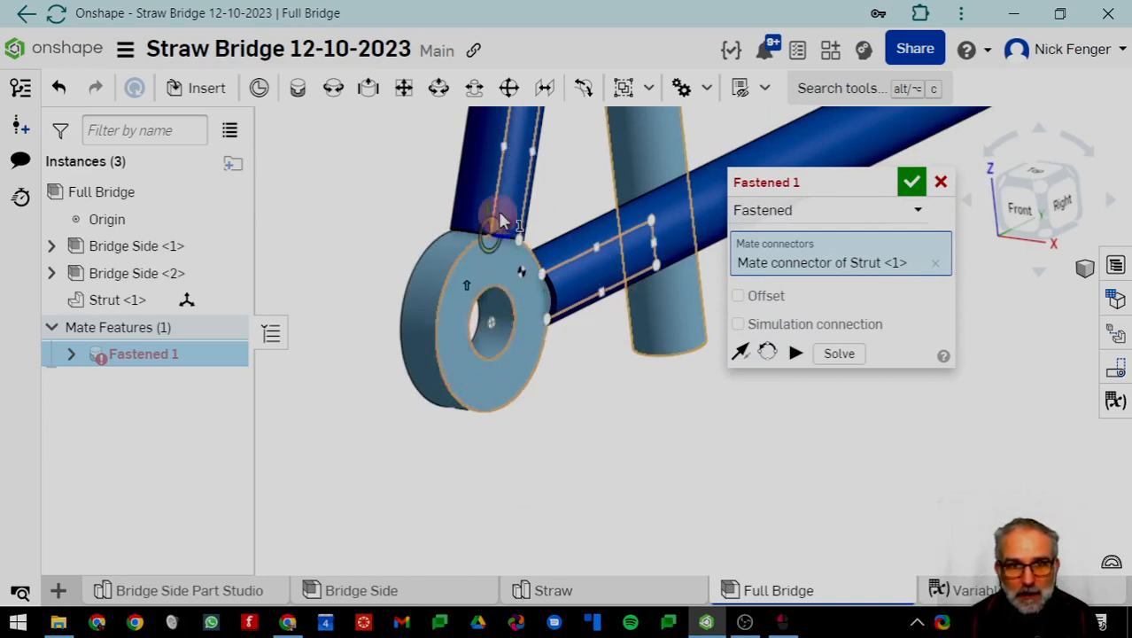
click(492, 326)
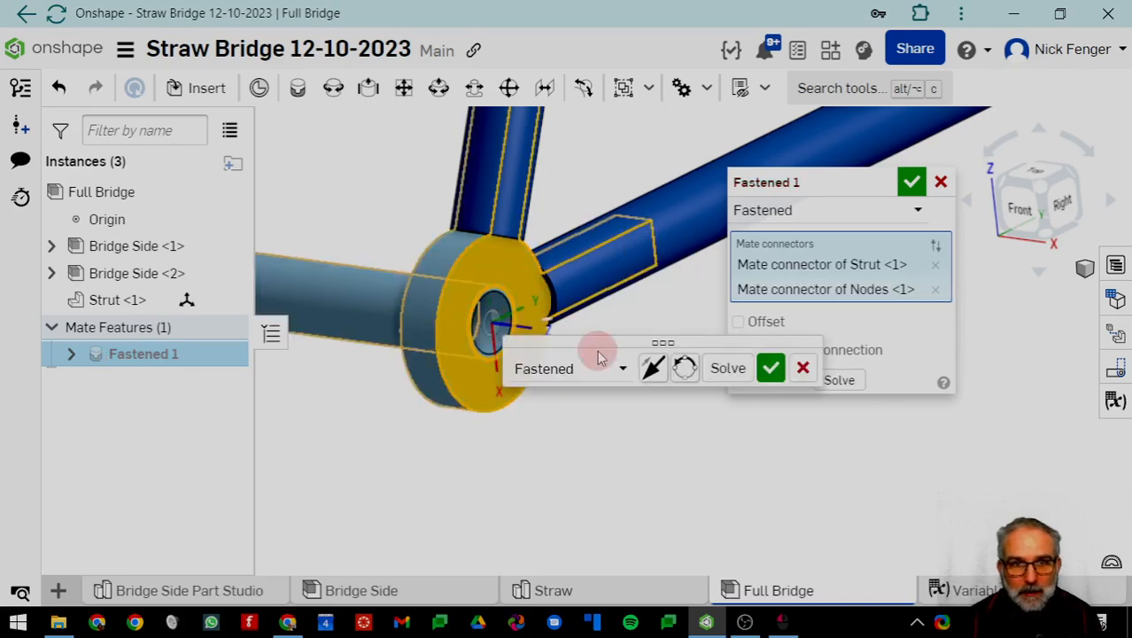
right_drag(417, 456, 445, 450)
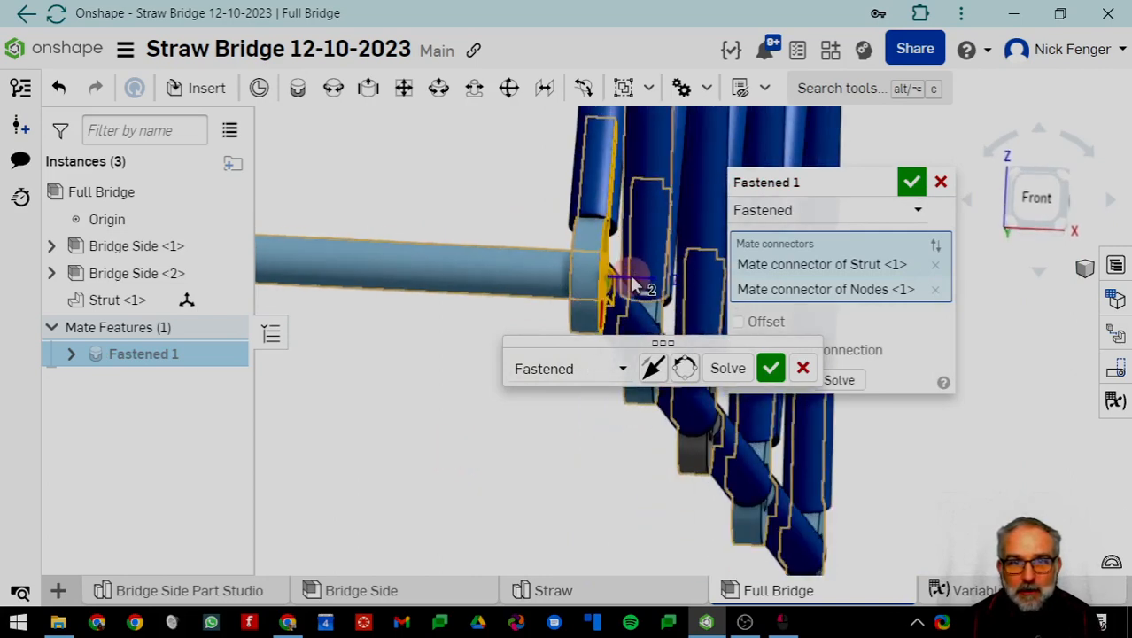
scroll(470, 296, down, 5)
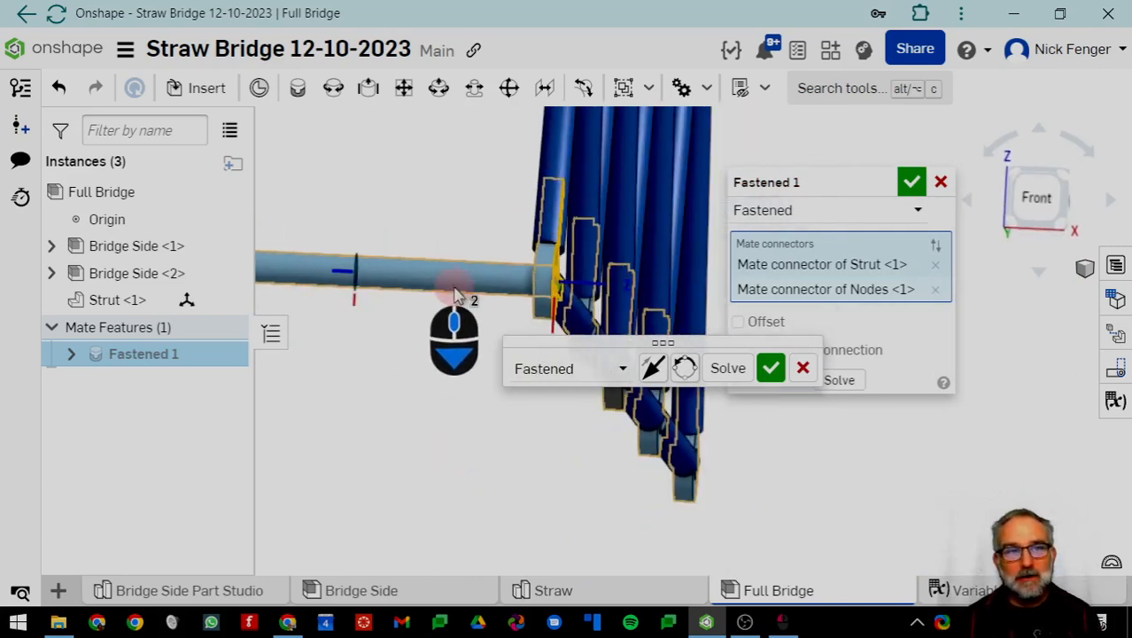
scroll(416, 355, down, 2)
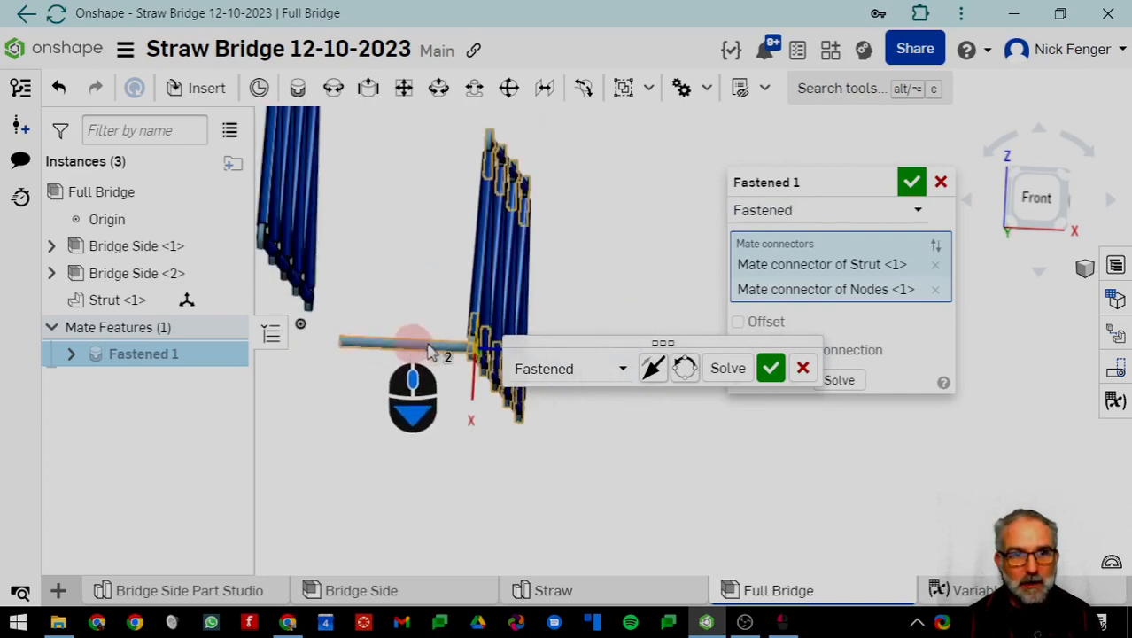
scroll(417, 341, up, 2)
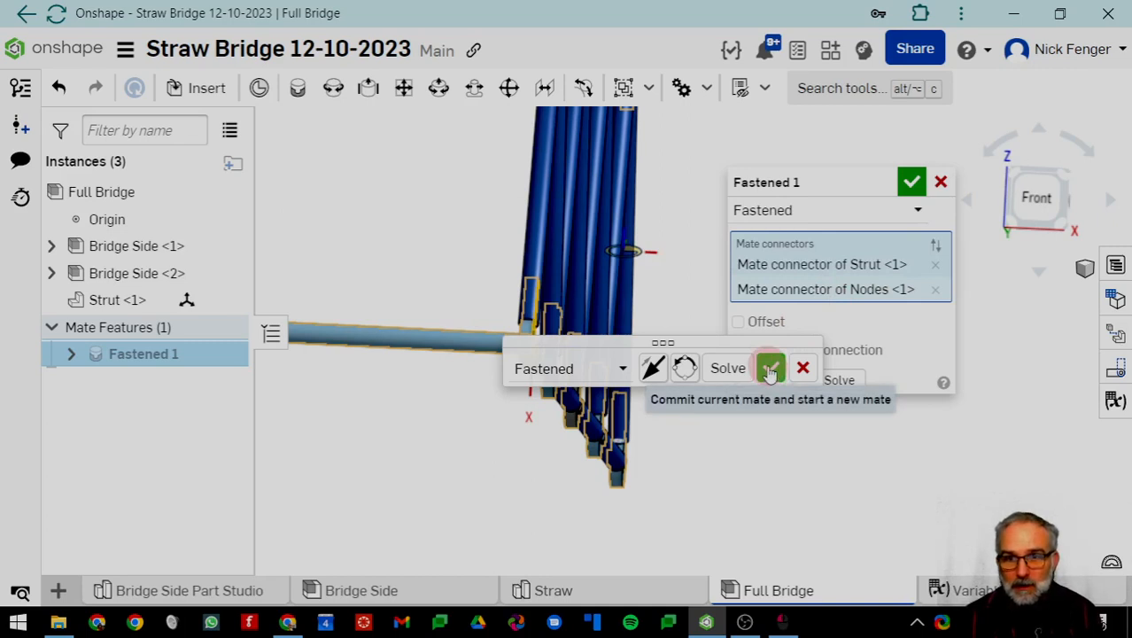
click(771, 370)
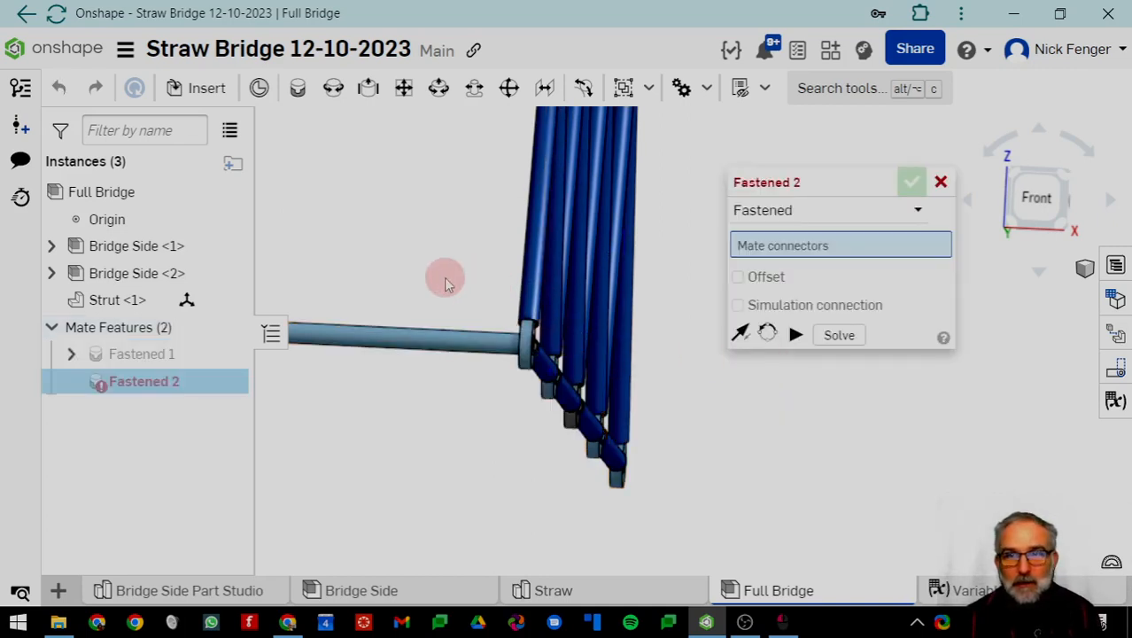
Pick the centre of the strut's free end as the first connector of the second Fastened mate
scroll(443, 279, down, 3)
middle_drag(372, 355, 354, 354)
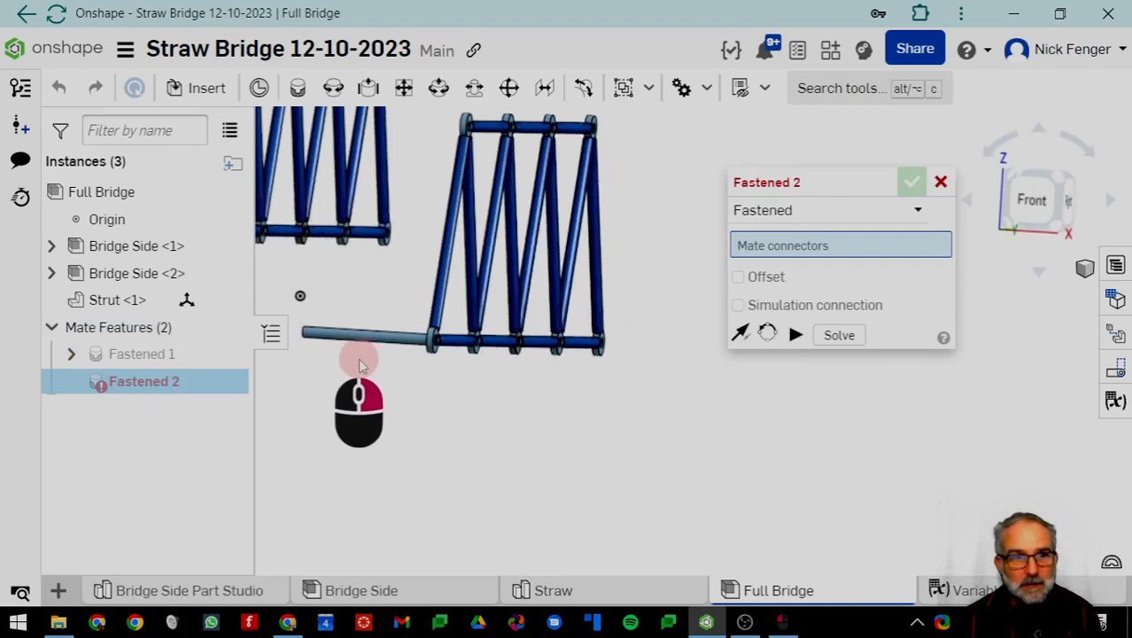
middle_drag(361, 295, 389, 391)
scroll(590, 403, up, 3)
middle_drag(647, 356, 512, 427)
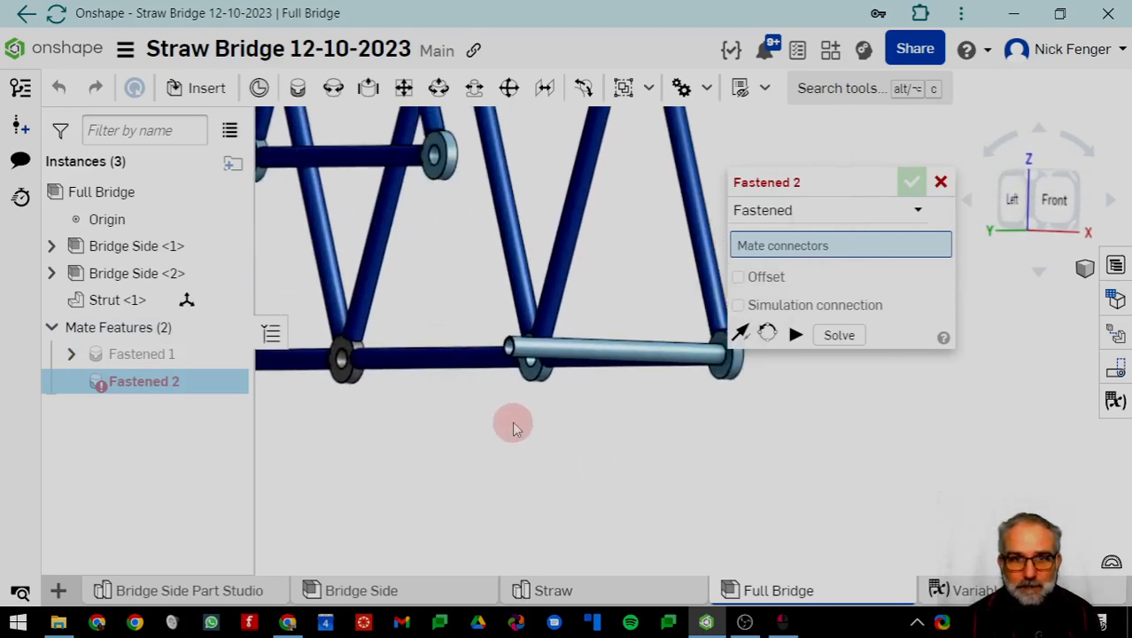
right_drag(507, 407, 532, 406)
scroll(594, 368, up, 5)
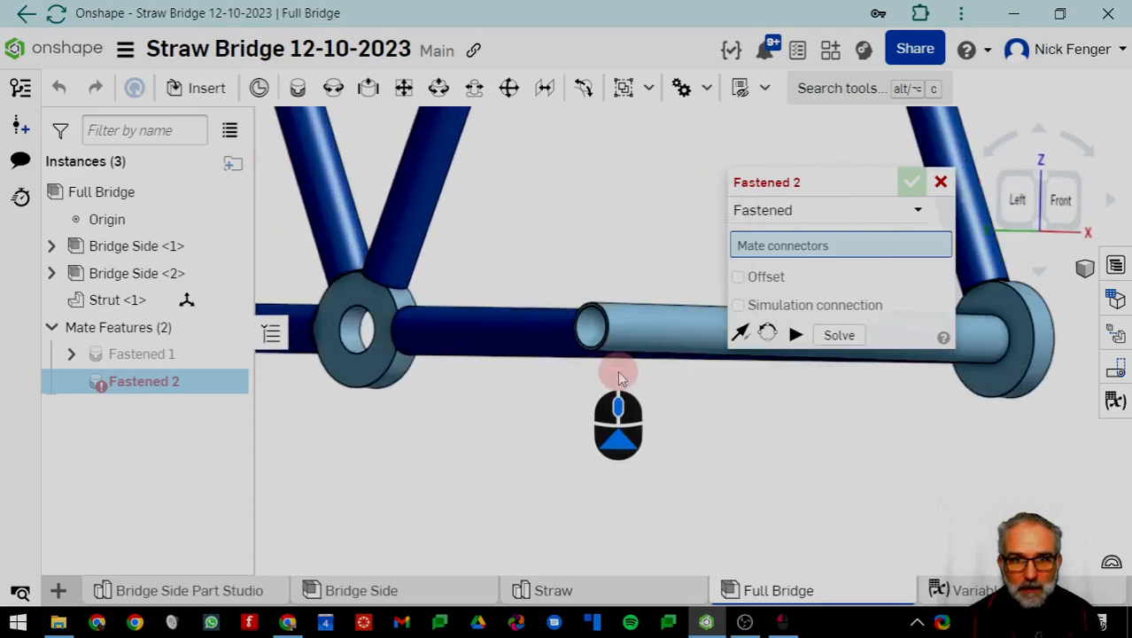
click(591, 335)
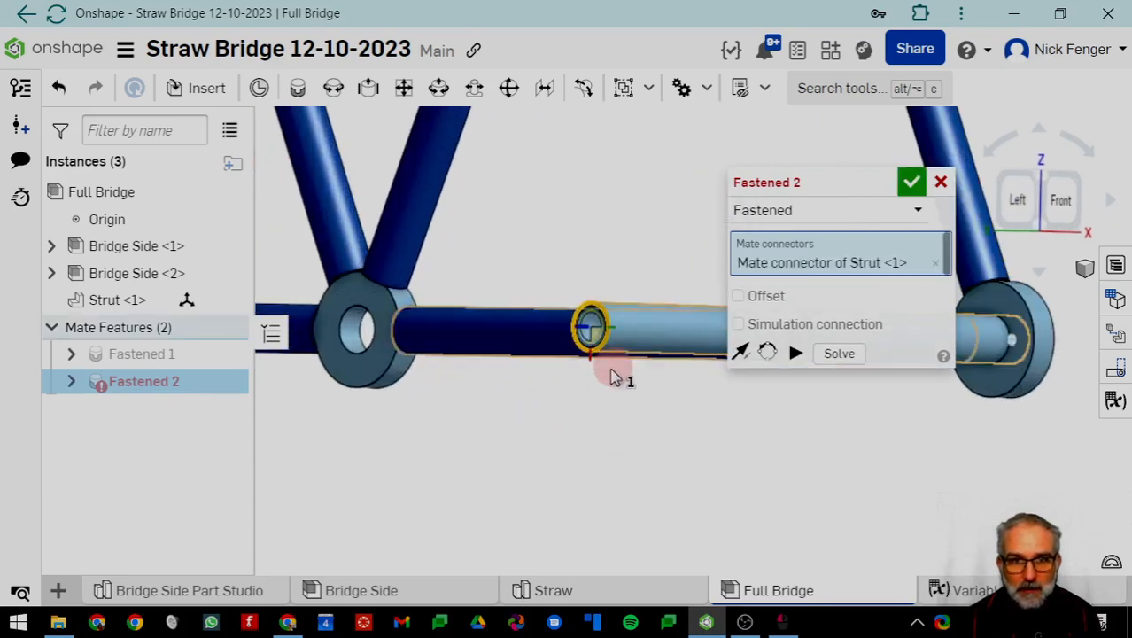
Fasten the strut's free end to the hole centre of the matching lower corner node on the other bridge side, solve and accept
scroll(567, 372, down, 5)
right_drag(611, 312, 607, 328)
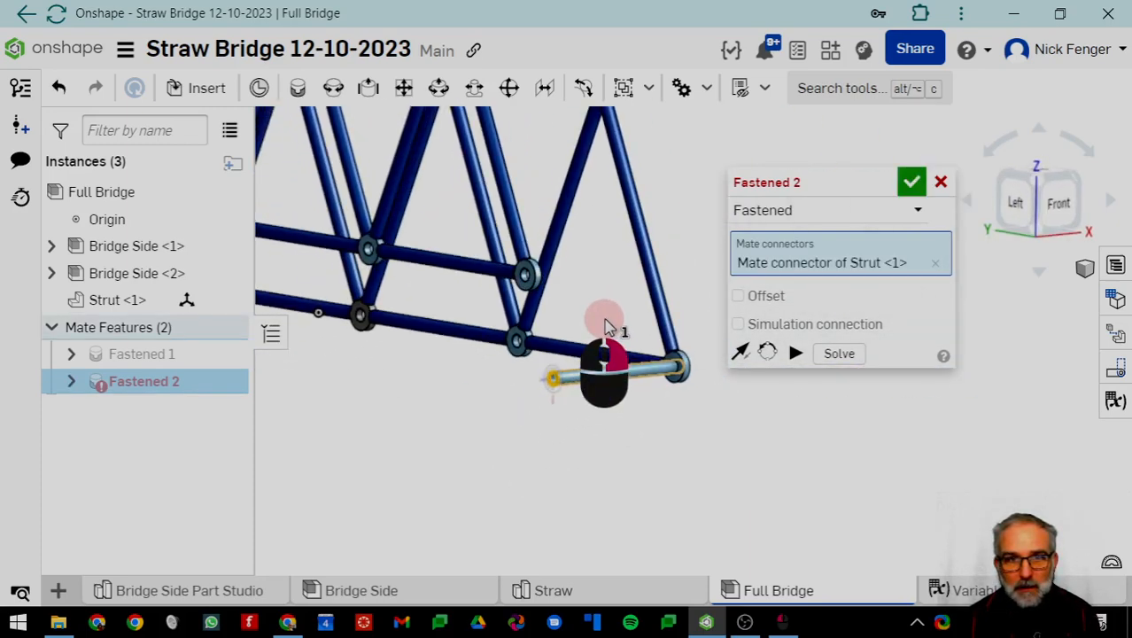
scroll(551, 298, up, 4)
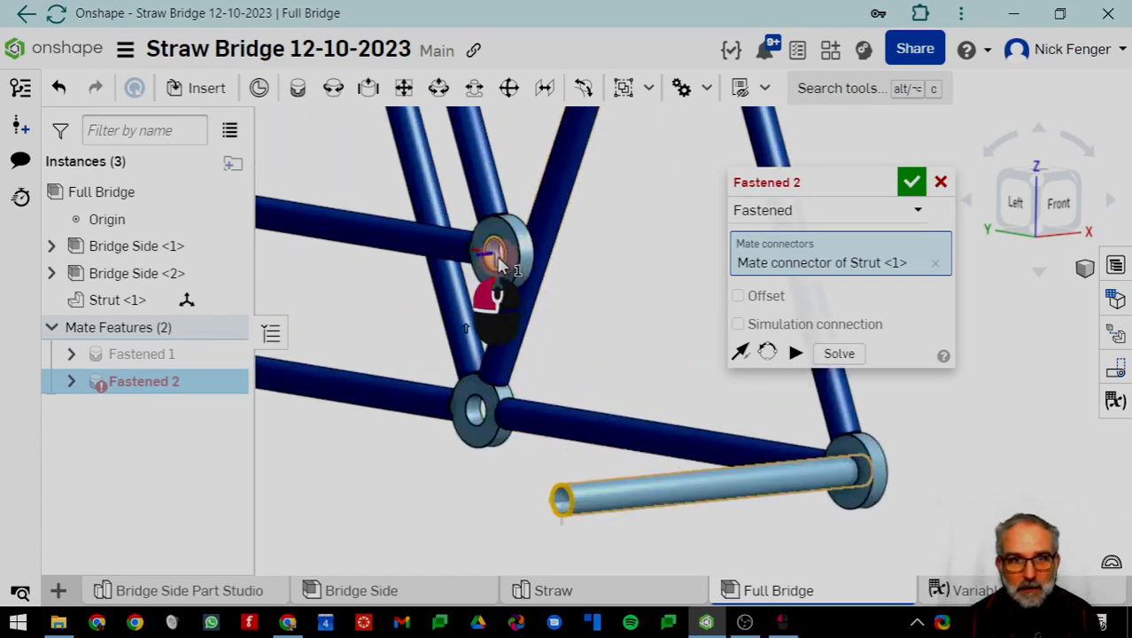
click(501, 266)
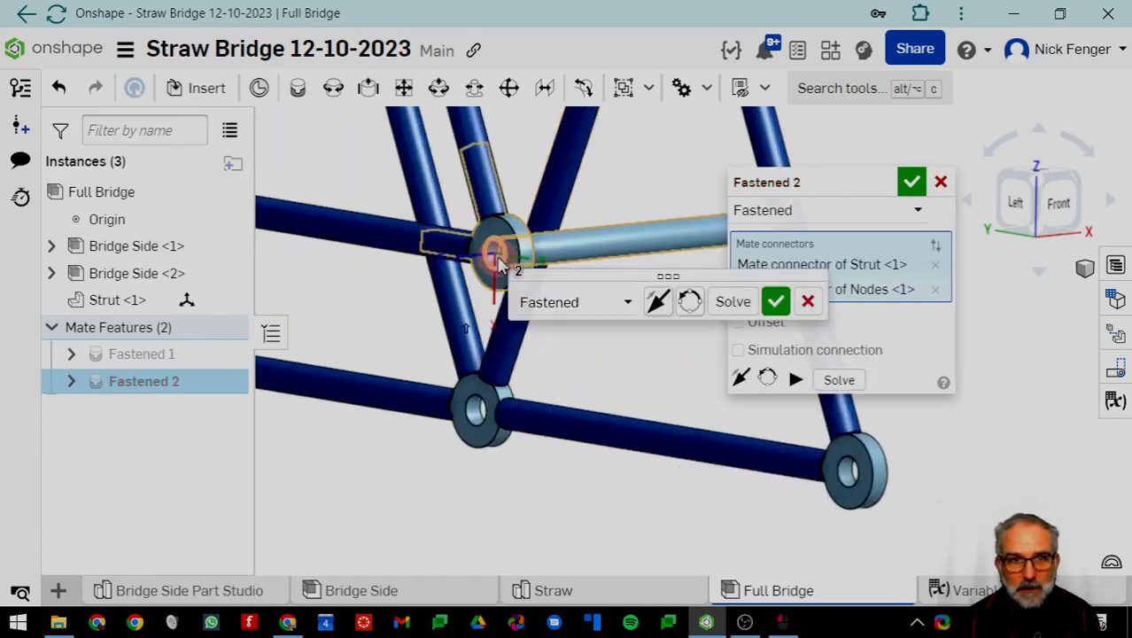
click(732, 302)
scroll(563, 363, down, 5)
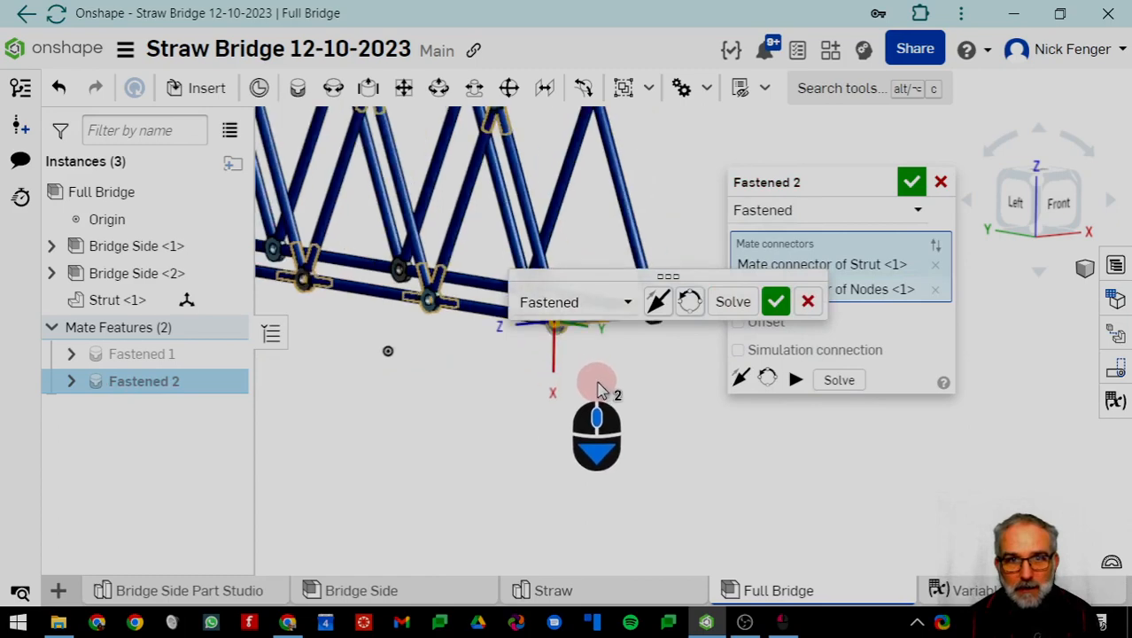
mouse_move(574, 396)
right_down()
mouse_move(569, 404)
mouse_move(578, 399)
right_up()
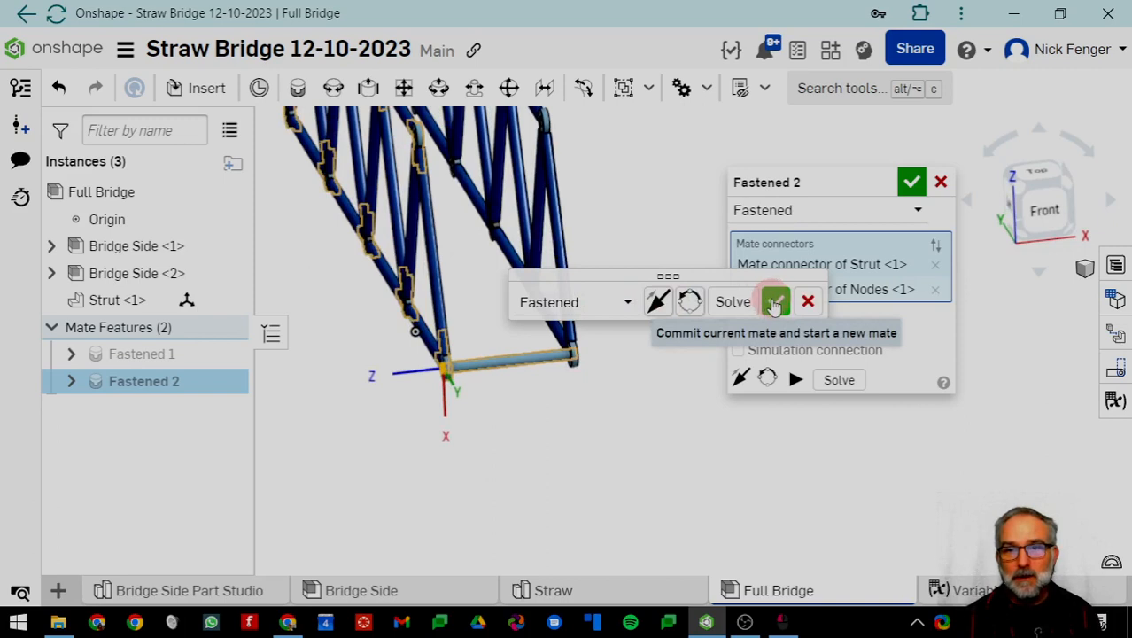
click(913, 183)
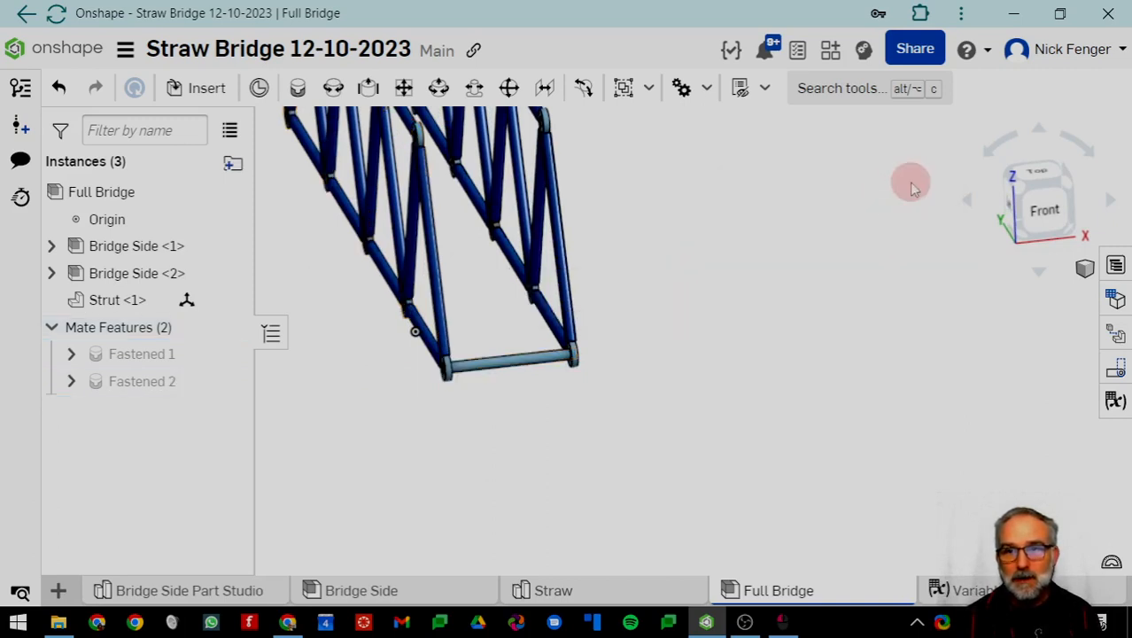
Start a Replicate feature and select the strut between the two lower corner nodes as the instance to replicate
mouse_move(463, 353)
right_down()
mouse_move(536, 388)
mouse_move(433, 371)
mouse_move(451, 356)
right_up()
middle_drag(451, 356, 561, 413)
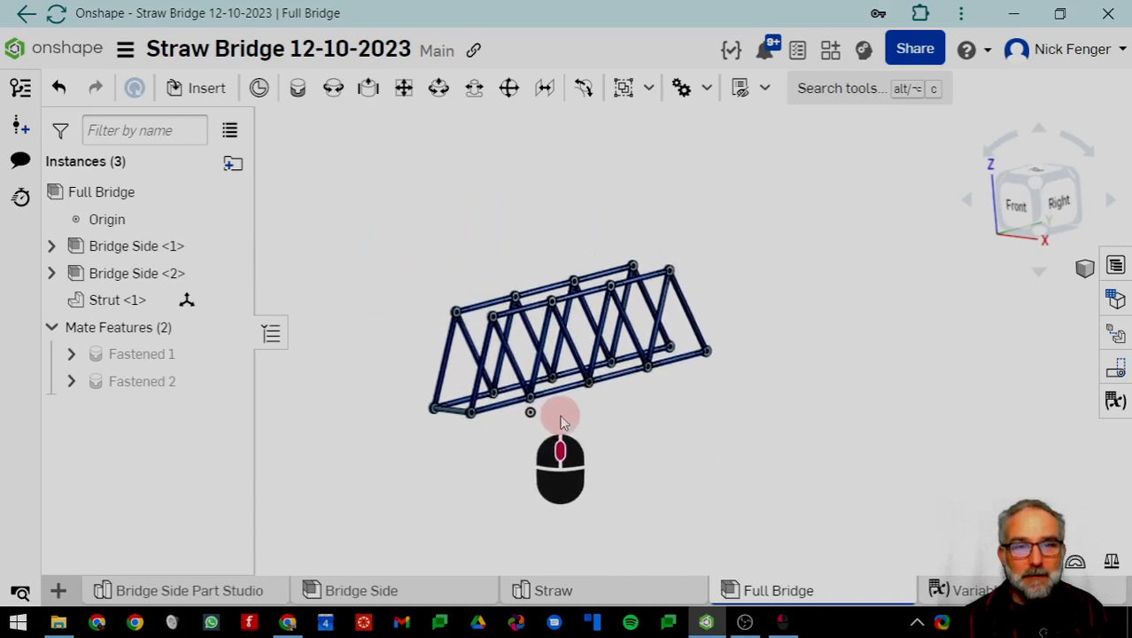
click(814, 92)
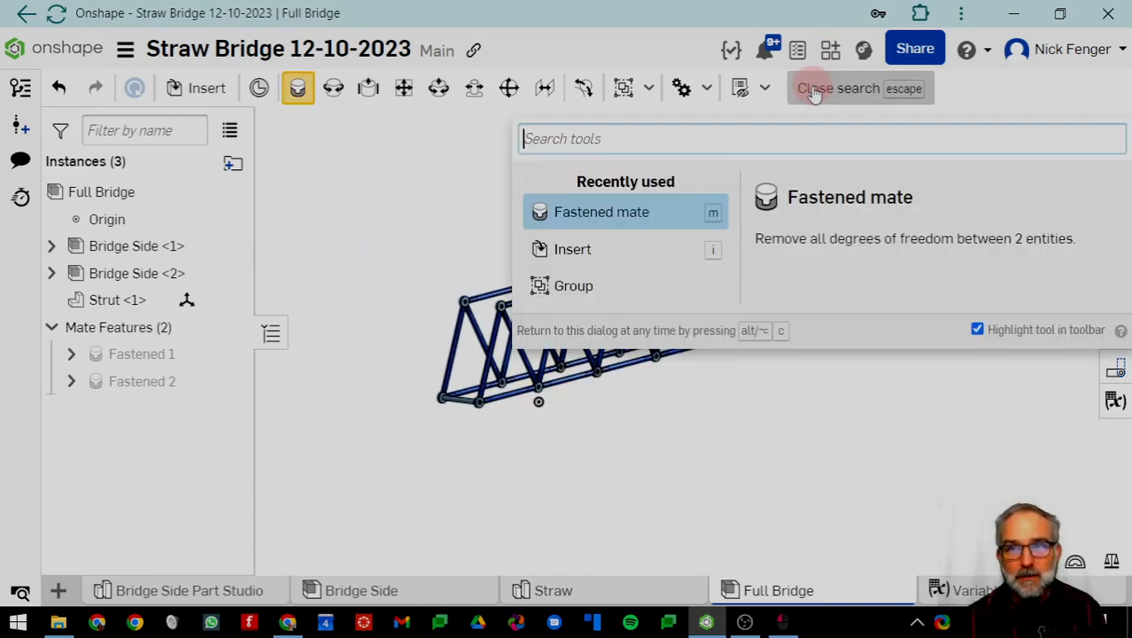
text(replic)
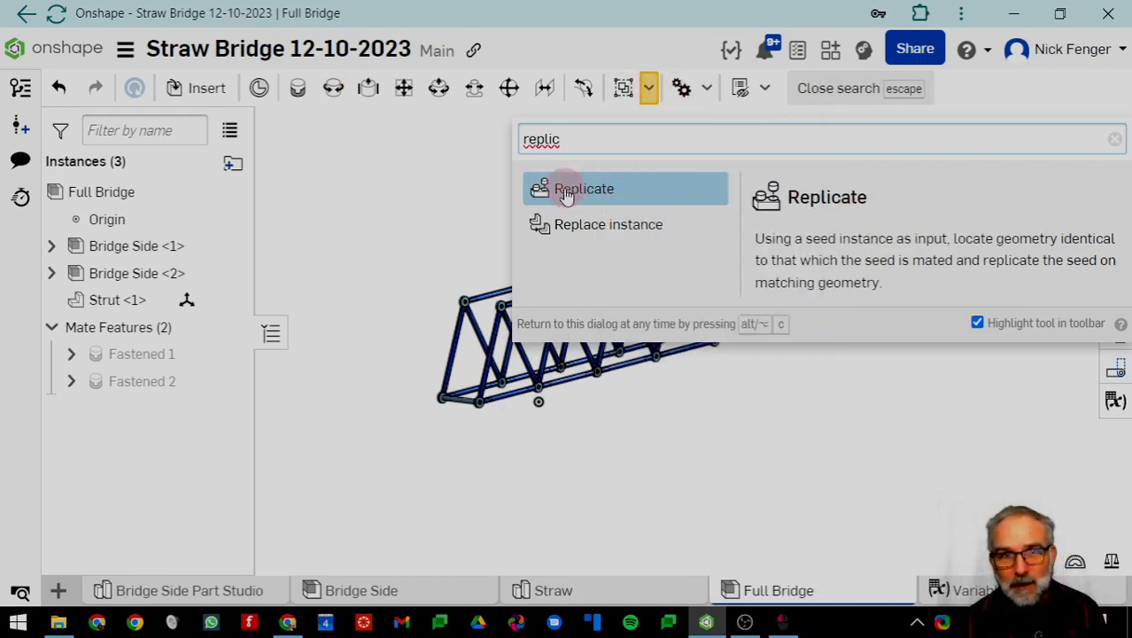
click(646, 230)
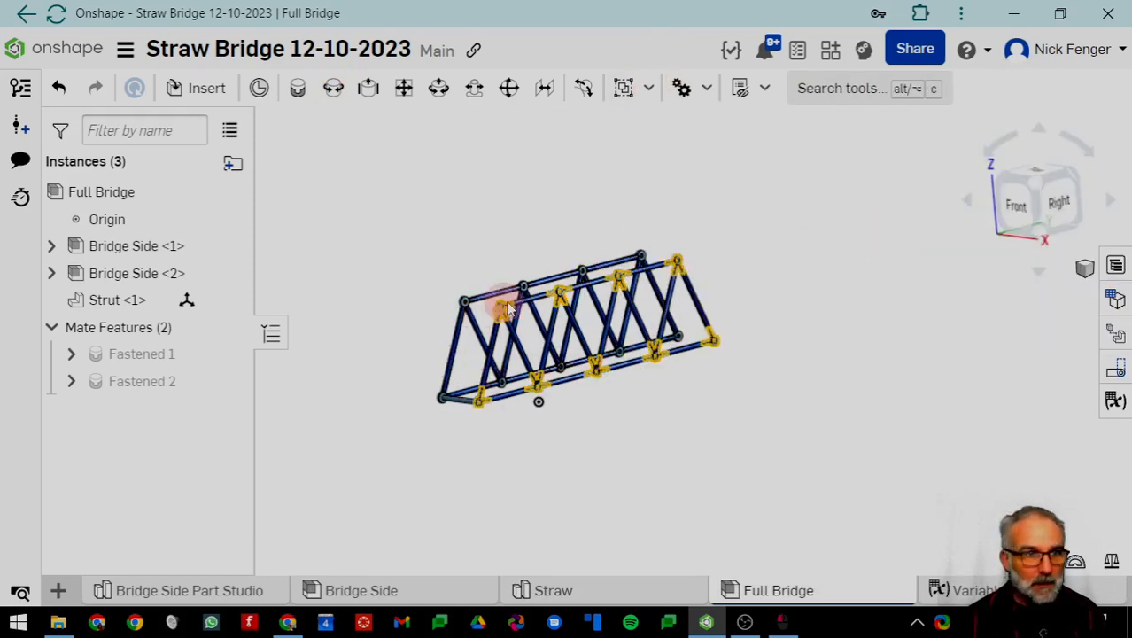
click(634, 78)
click(647, 232)
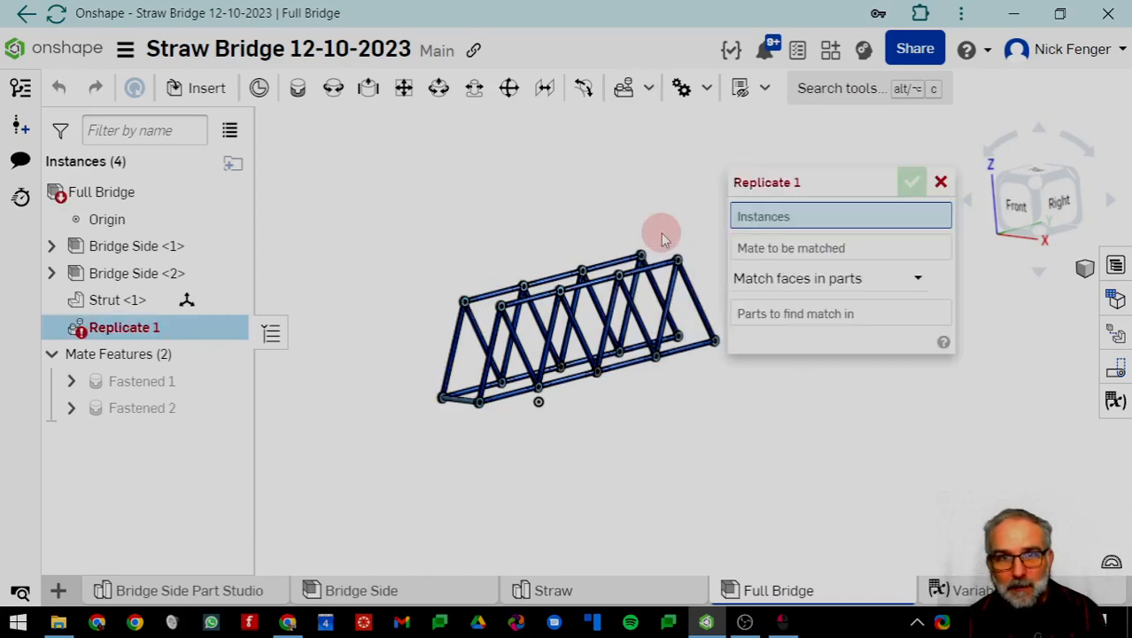
click(774, 213)
drag(773, 213, 353, 170)
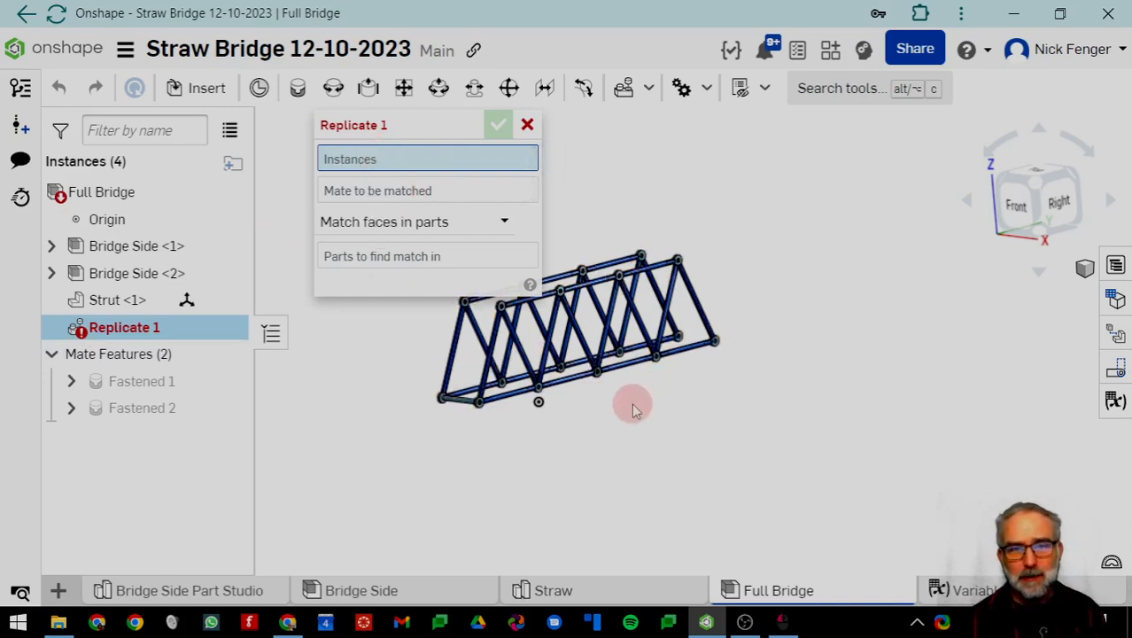
middle_drag(634, 407, 694, 409)
scroll(523, 407, up, 5)
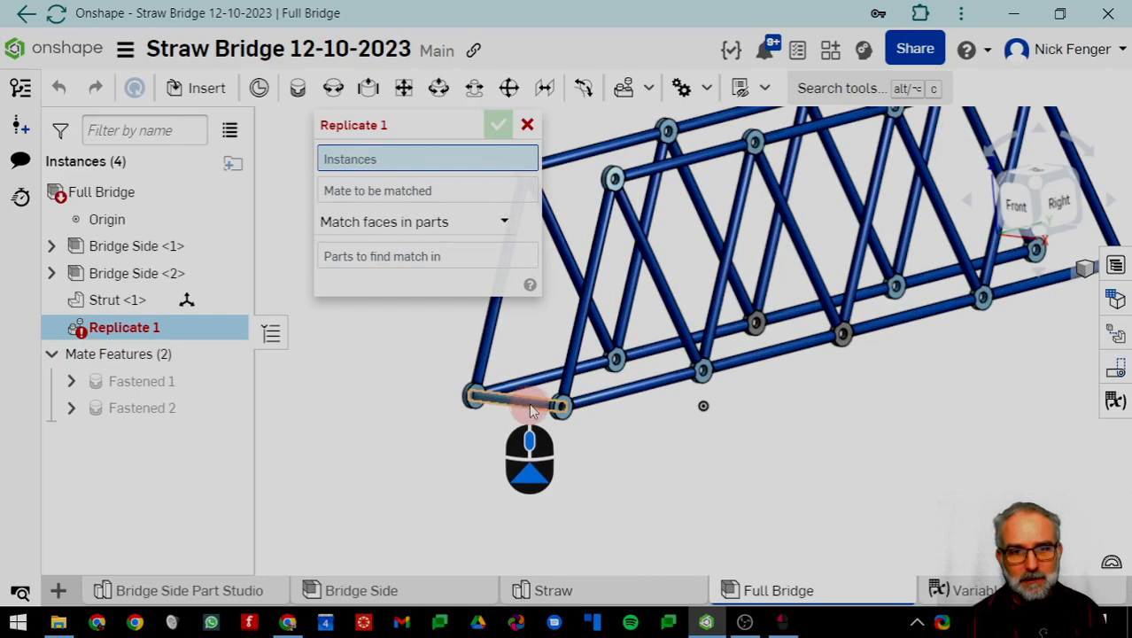
click(527, 409)
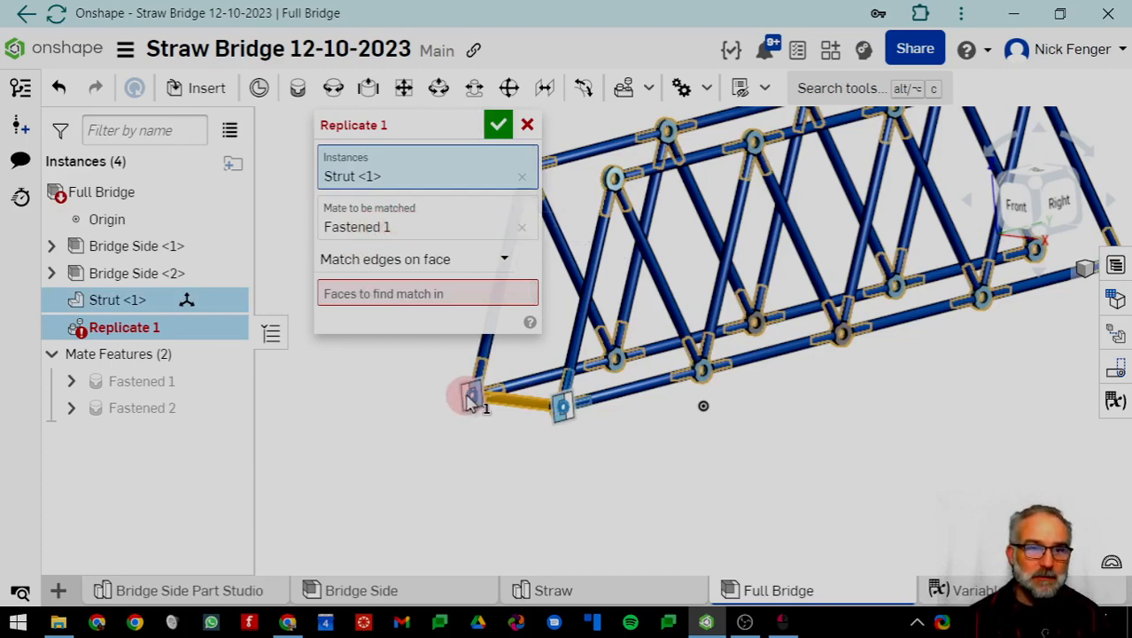
Set the Replicate matching method to Match edges on plane, keeping Fastened 1 as the mate to be matched
click(410, 297)
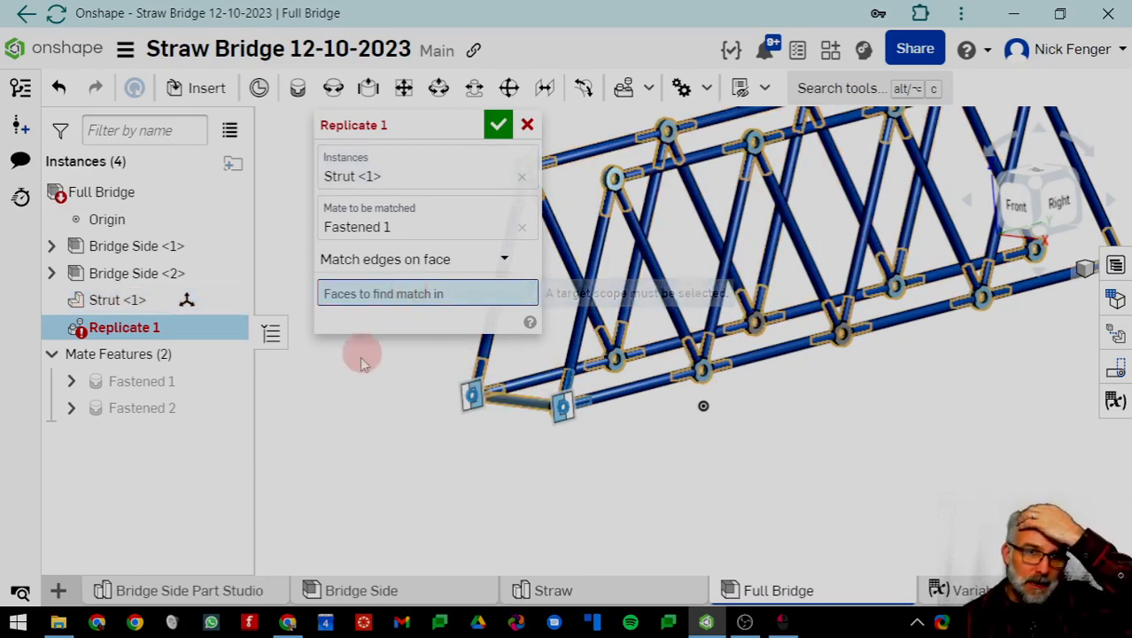
click(414, 259)
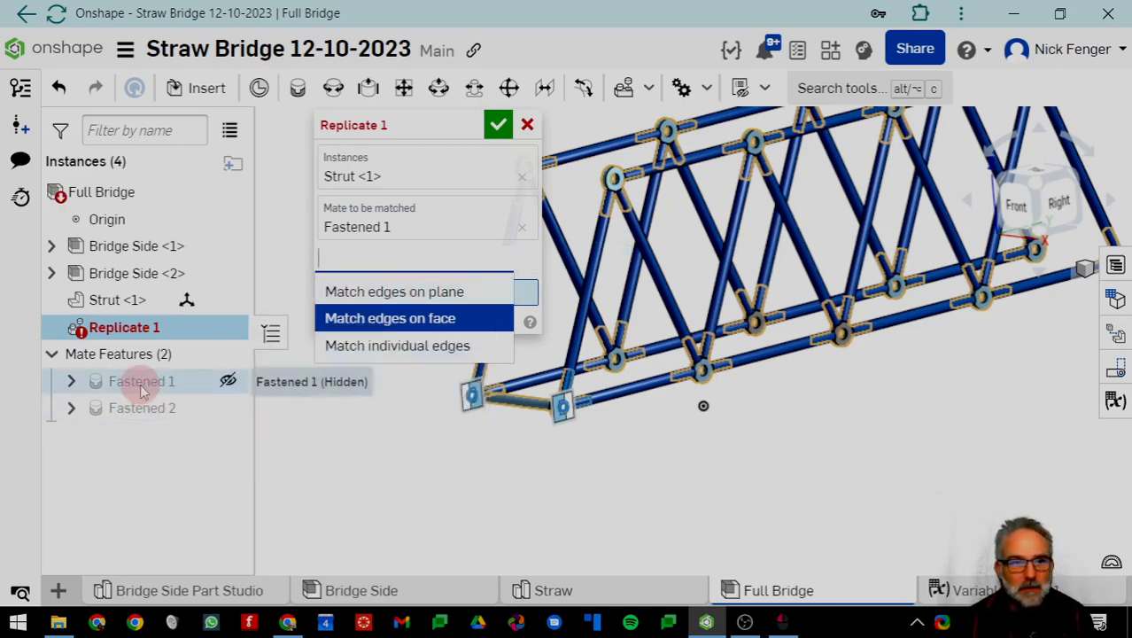
scroll(563, 423, down, 3)
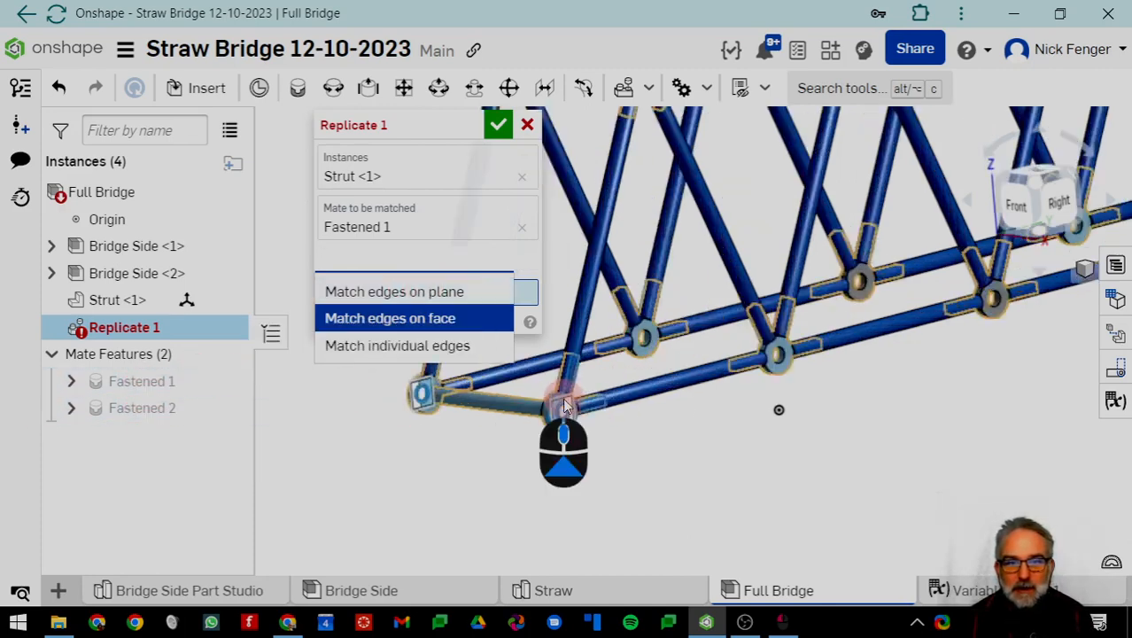
scroll(563, 423, down, 3)
scroll(563, 422, up, 2)
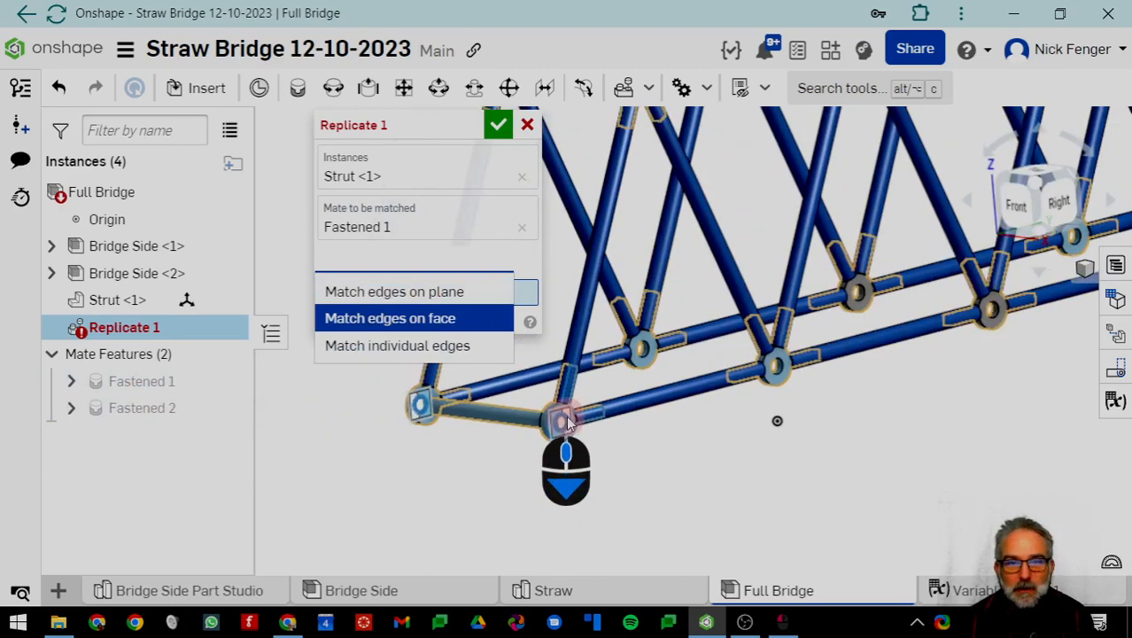
click(400, 293)
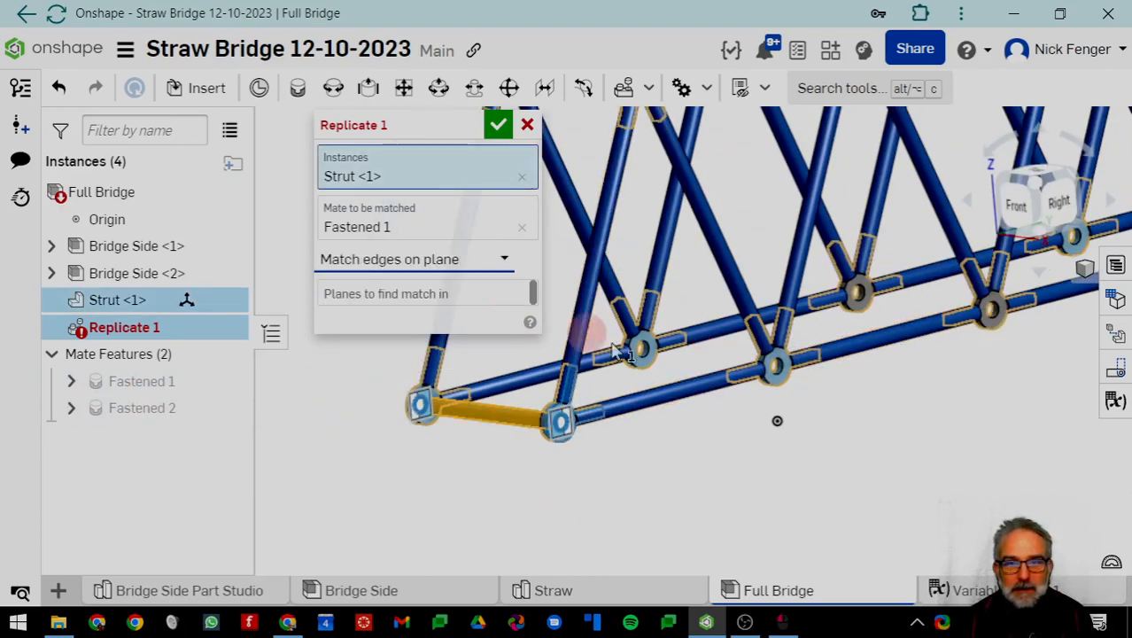
Choose the outer face of the bridge side's nodes as the plane to find matches in, and accept the Replicate
click(574, 337)
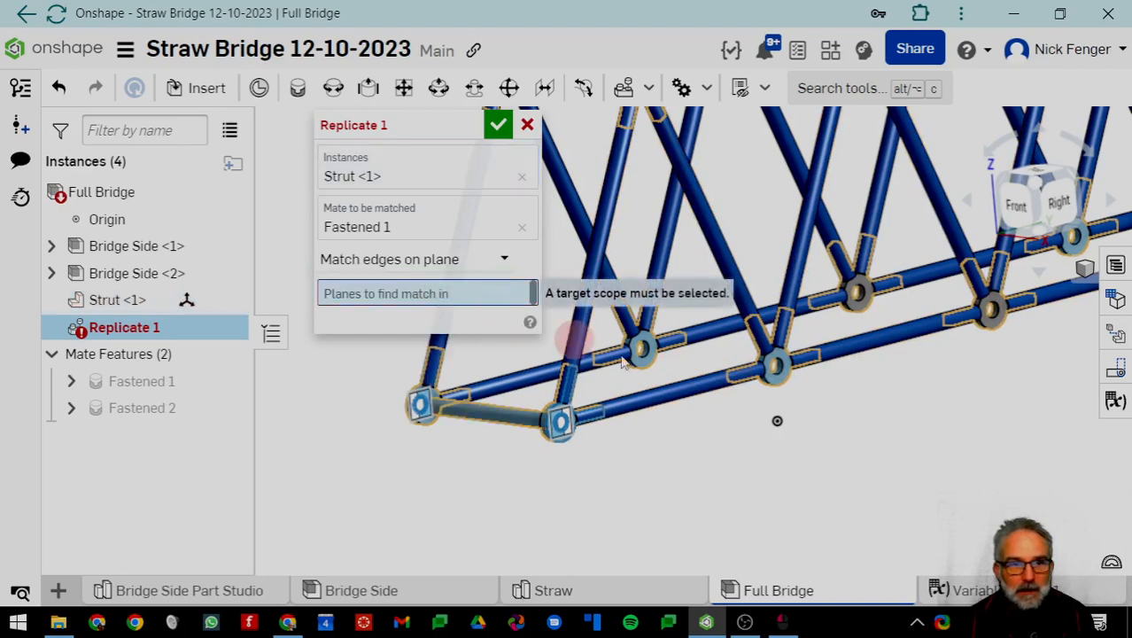
click(777, 381)
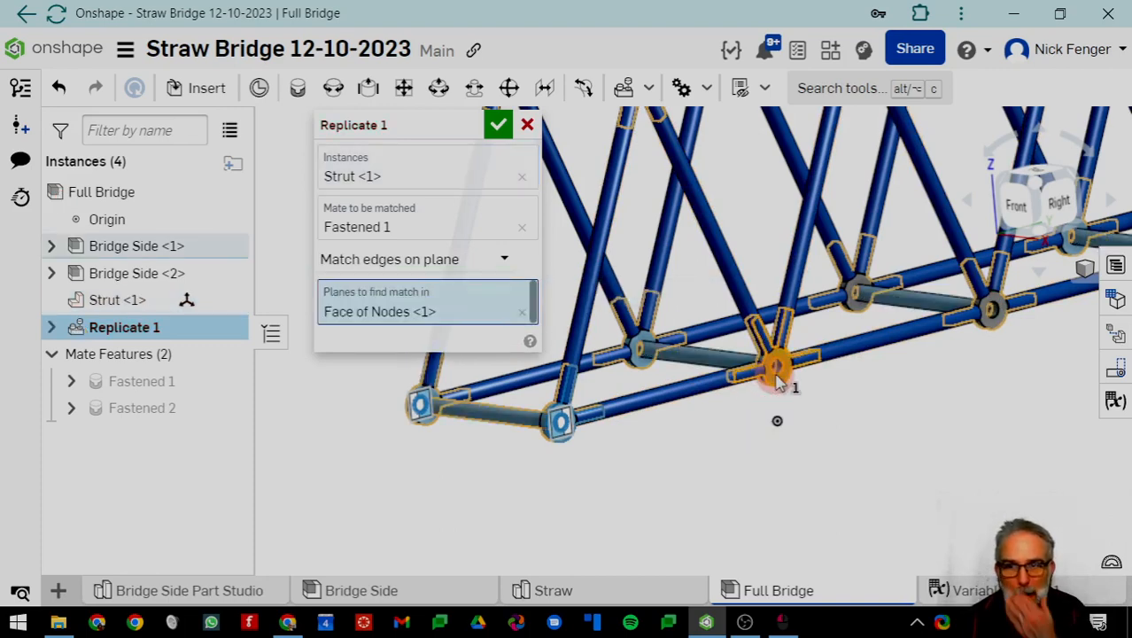
scroll(771, 379, down, 5)
right_drag(574, 424, 590, 429)
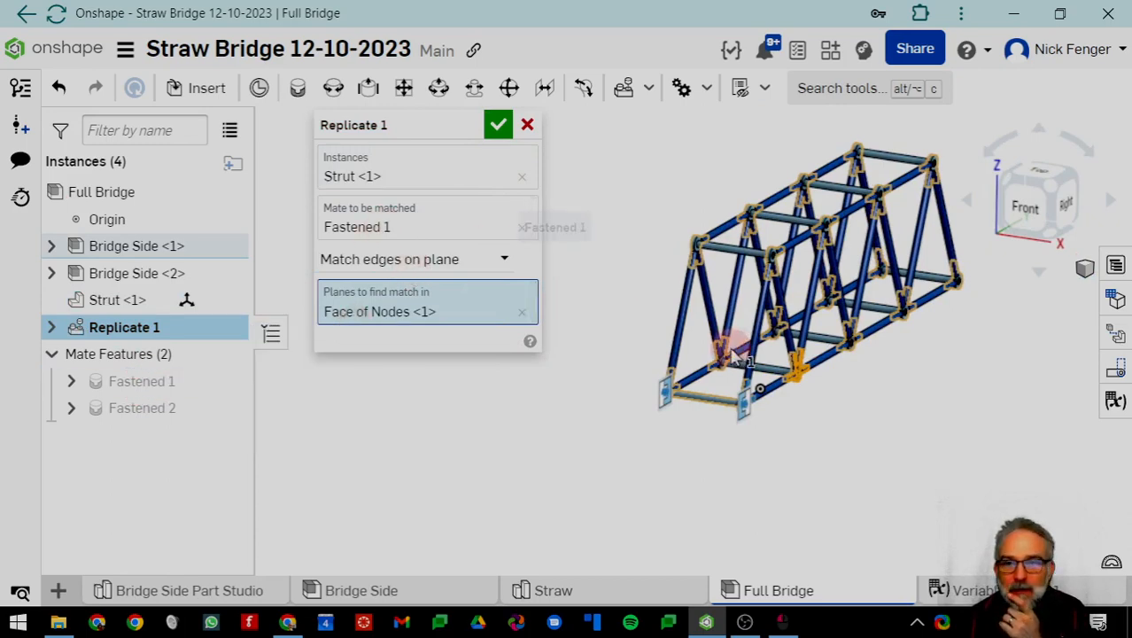
right_drag(644, 292, 624, 287)
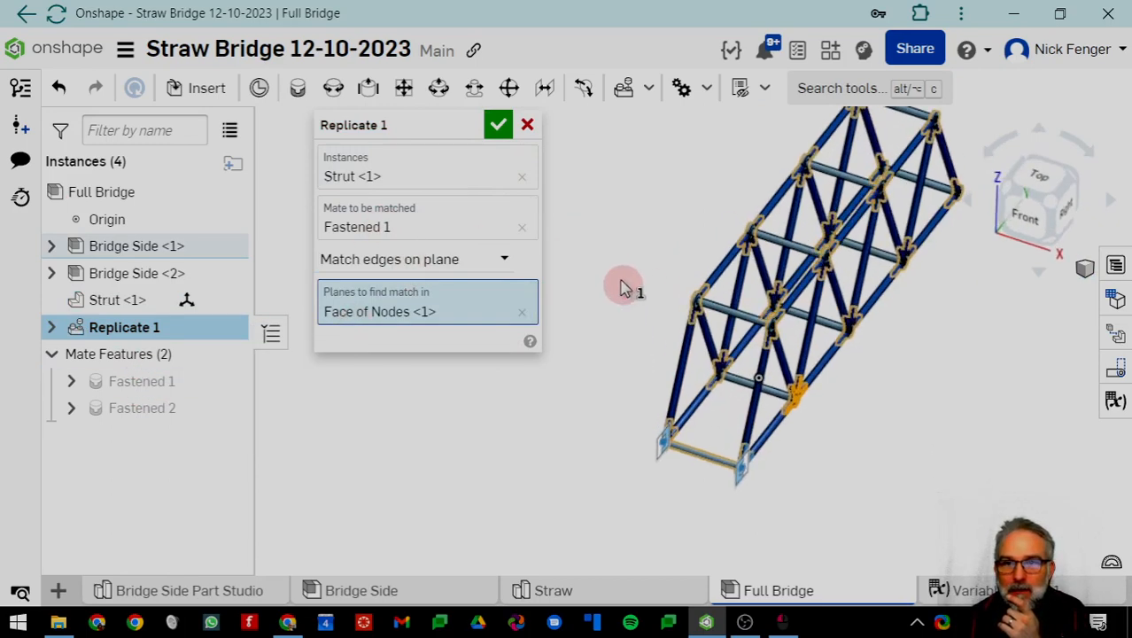
click(499, 127)
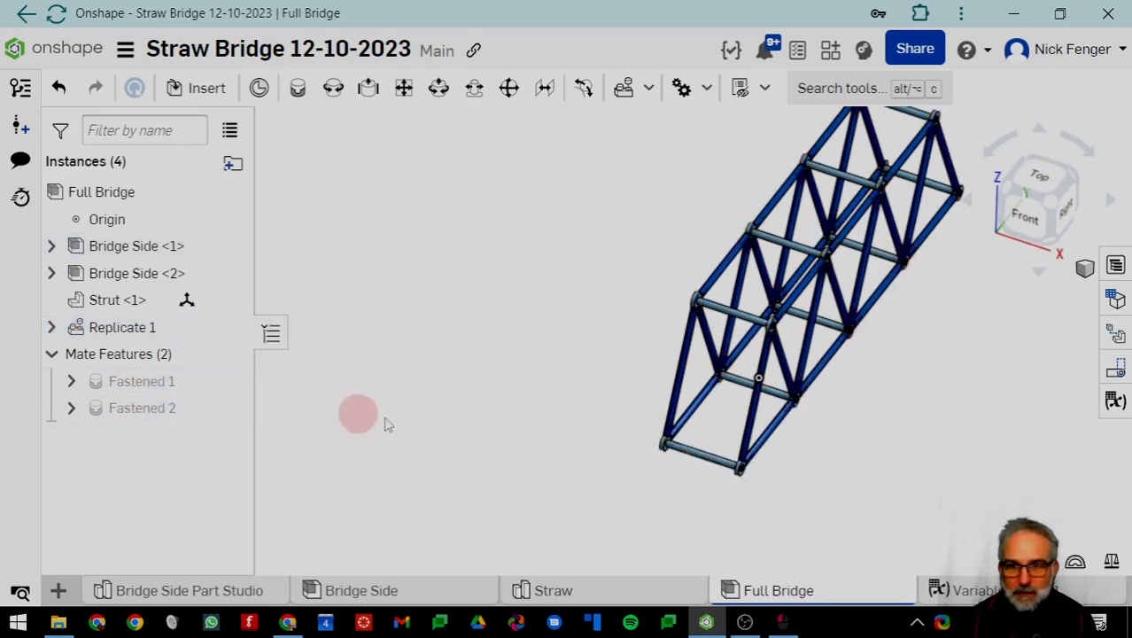
Examine where the Fastened 1 mate sits on the corner node and check the replicated struts along the whole bridge
scroll(662, 475, up, 5)
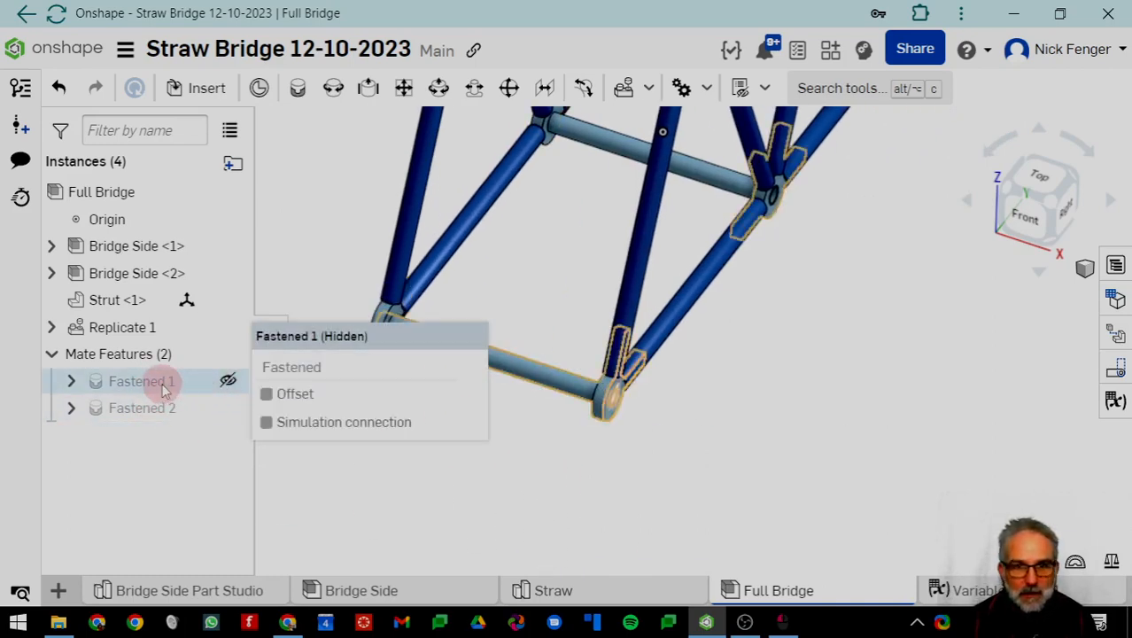
right_drag(631, 405, 611, 439)
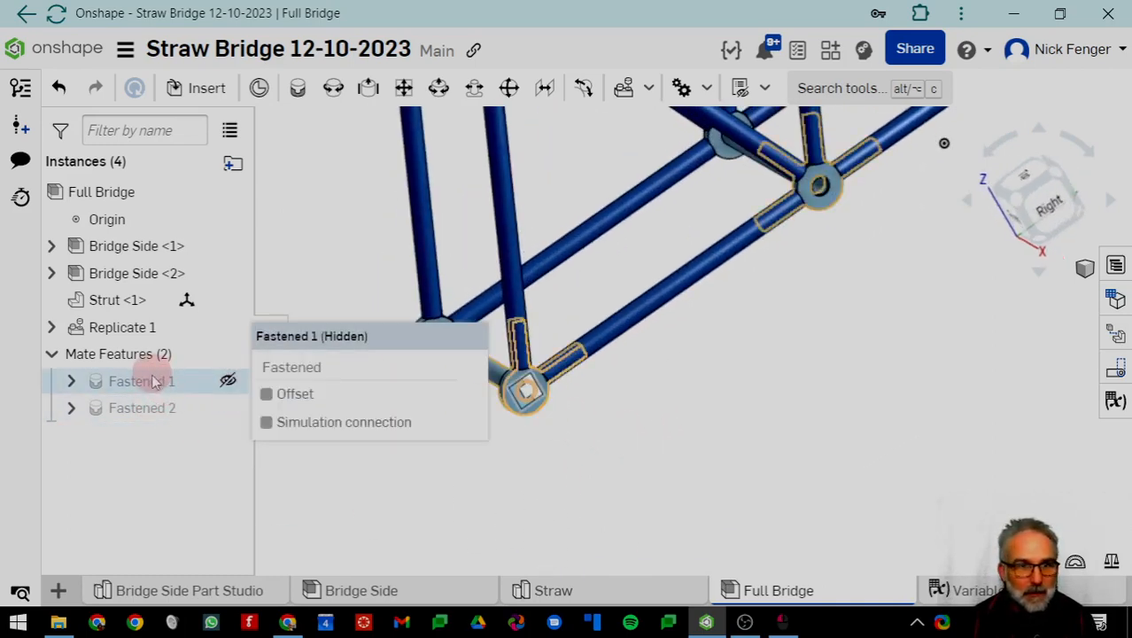
scroll(676, 405, down, 3)
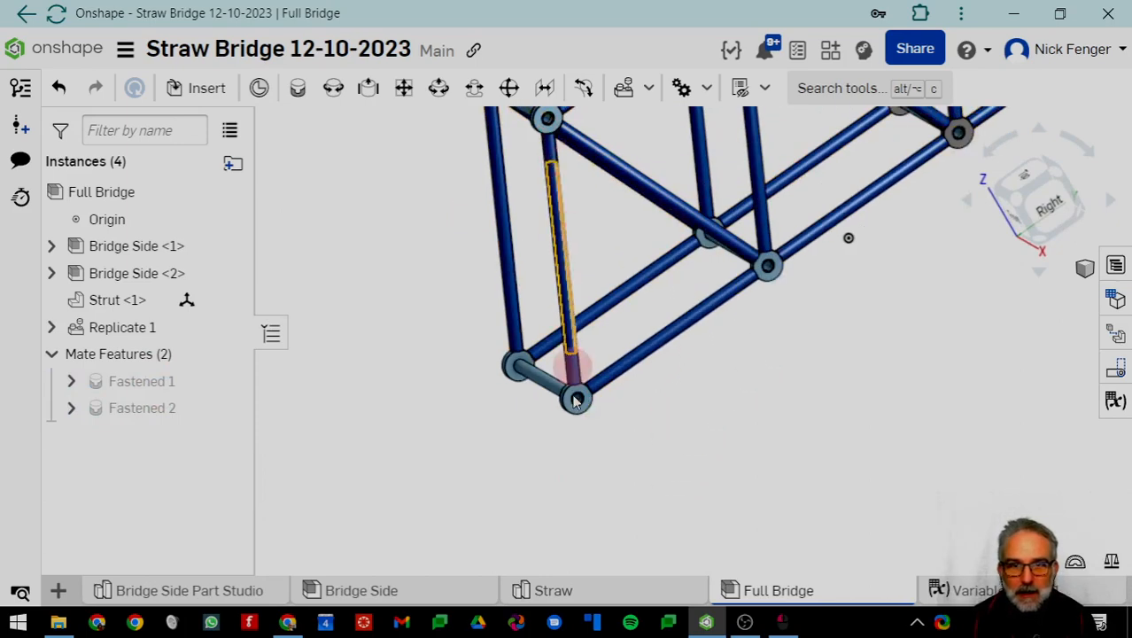
scroll(791, 344, down, 5)
right_drag(753, 369, 764, 341)
scroll(745, 329, up, 3)
scroll(691, 390, down, 2)
right_drag(673, 417, 731, 348)
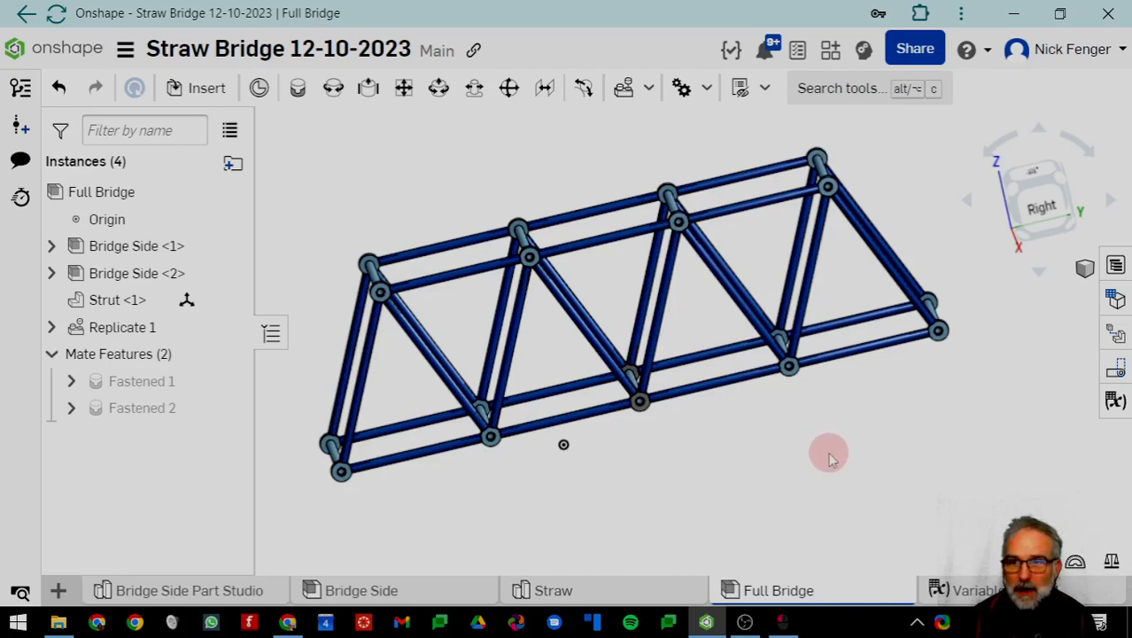